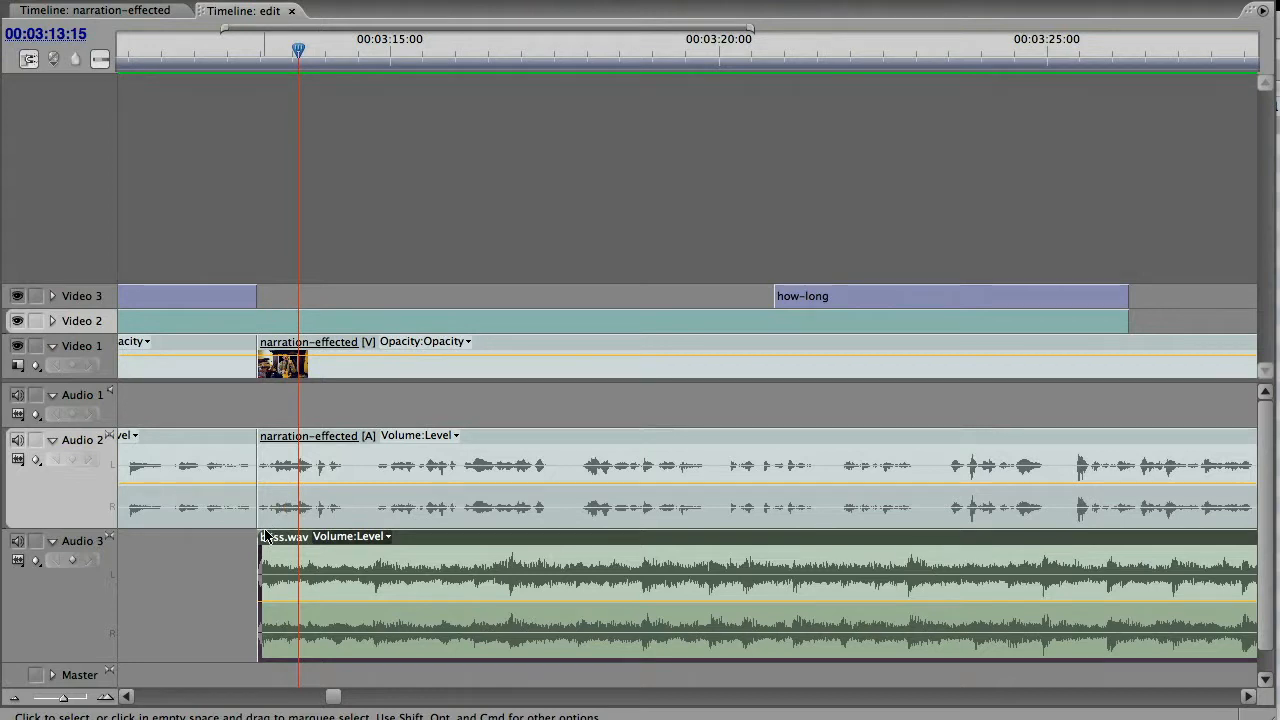
Add four volume keyframes to bliss.wav between about 3:14 and 3:15, raising the level between the middle two and lowering it on either side
{"action": "mouse_move", "coordinate": [265, 535]}
{"action": "mouse_move", "coordinate": [354, 570]}
{"action": "mouse_move", "coordinate": [355, 605]}
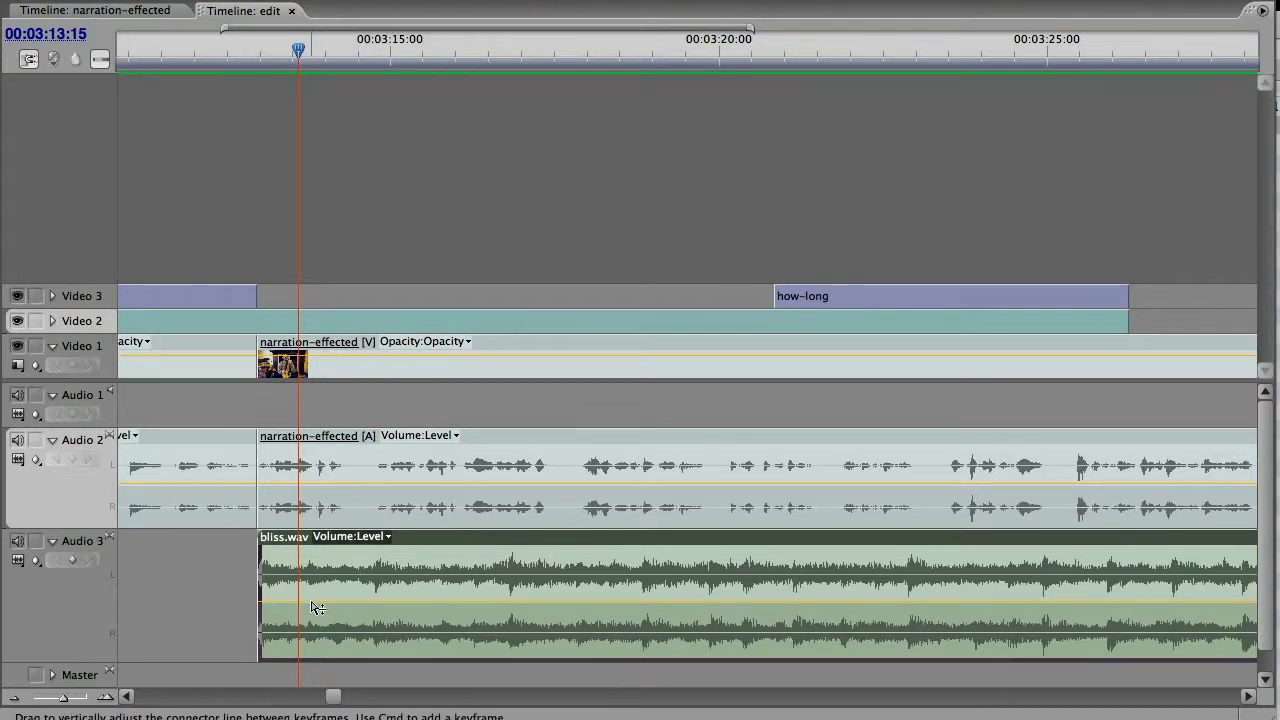
{"action": "left_click", "coordinate": [312, 603], "text": "super"}
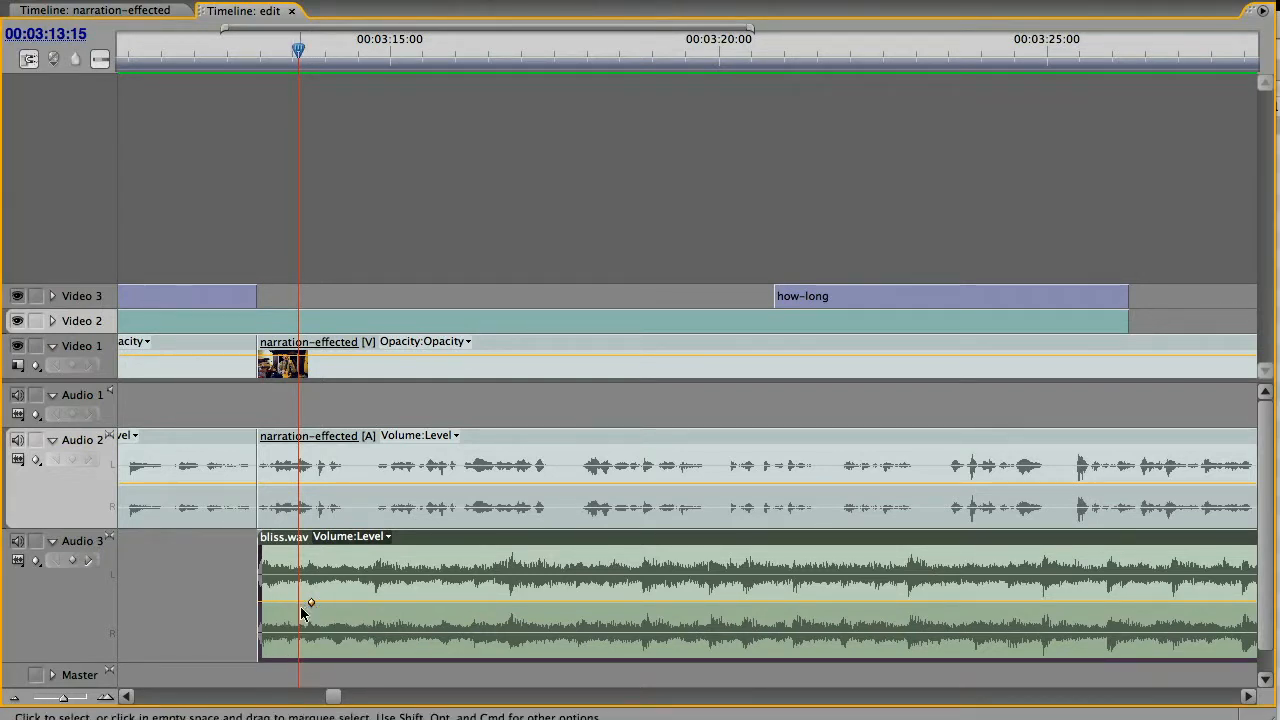
{"action": "left_click_drag", "start_coordinate": [287, 604], "coordinate": [324, 602]}
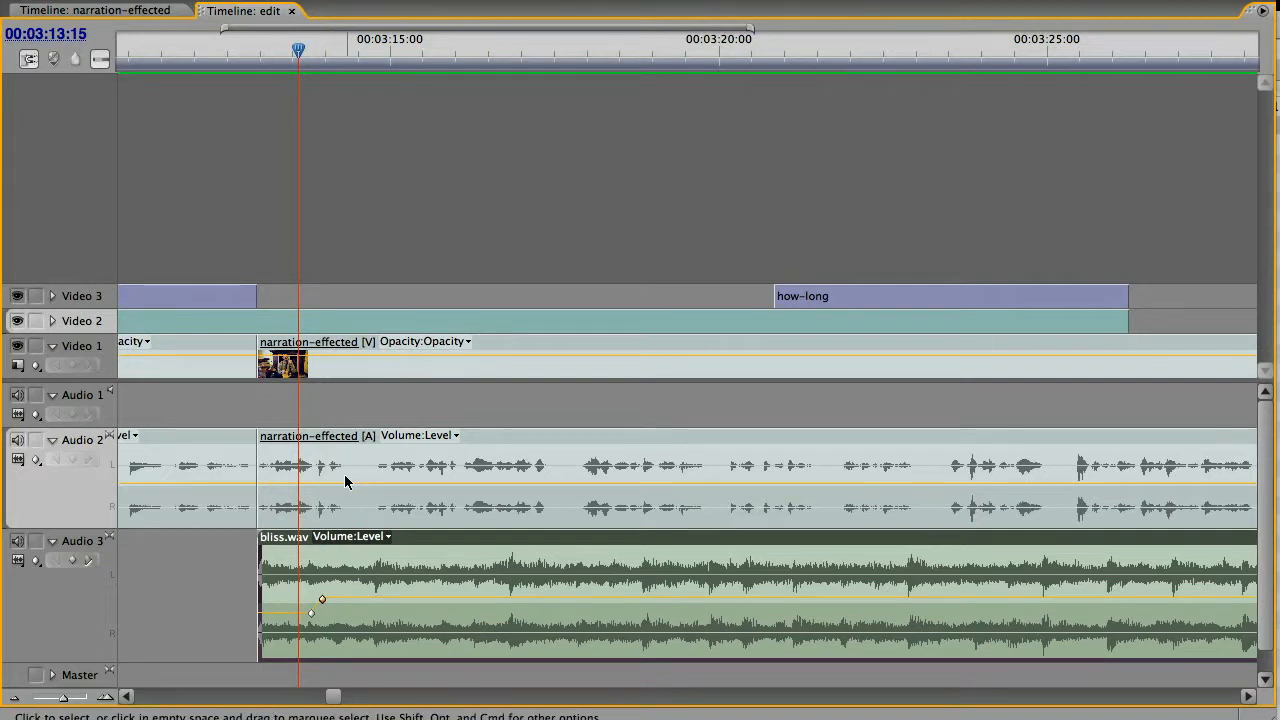
{"action": "left_click", "coordinate": [366, 600], "text": "super"}
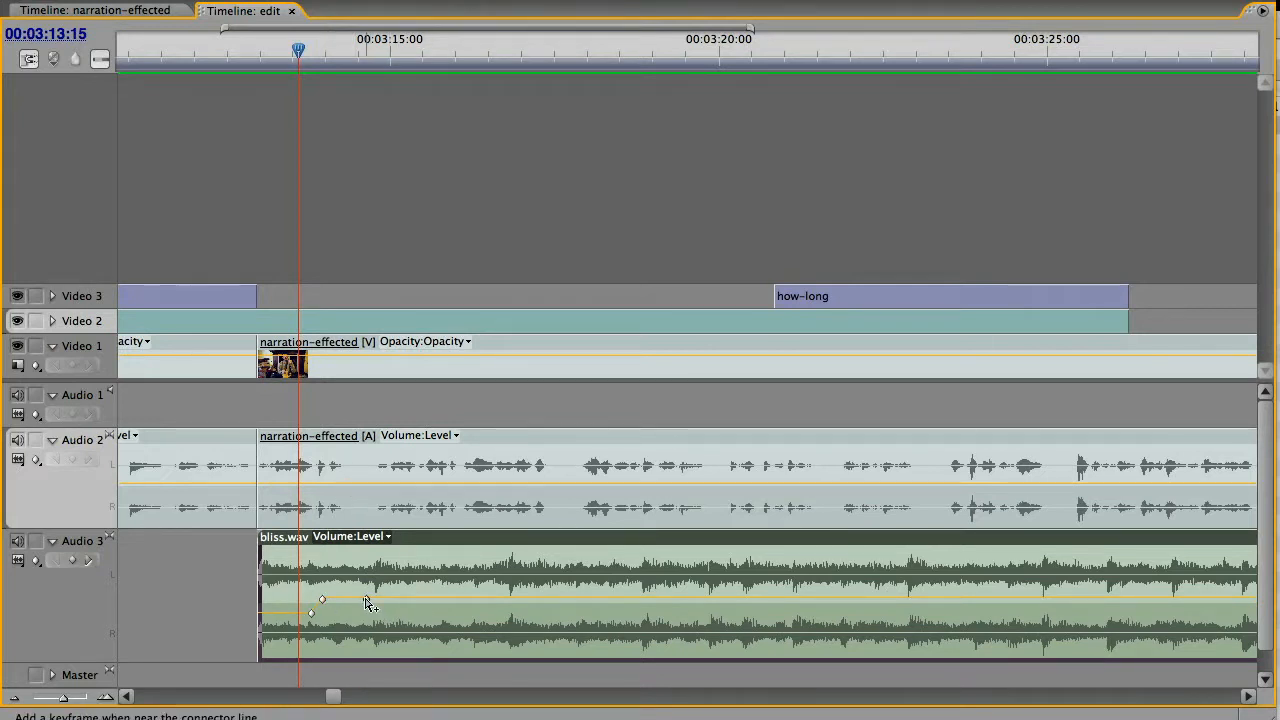
{"action": "left_click", "coordinate": [376, 600], "text": "super"}
{"action": "mouse_move", "coordinate": [388, 603]}
{"action": "left_mouse_down"}
{"action": "mouse_move", "coordinate": [381, 617]}
{"action": "mouse_move", "coordinate": [400, 621]}
{"action": "left_mouse_up"}
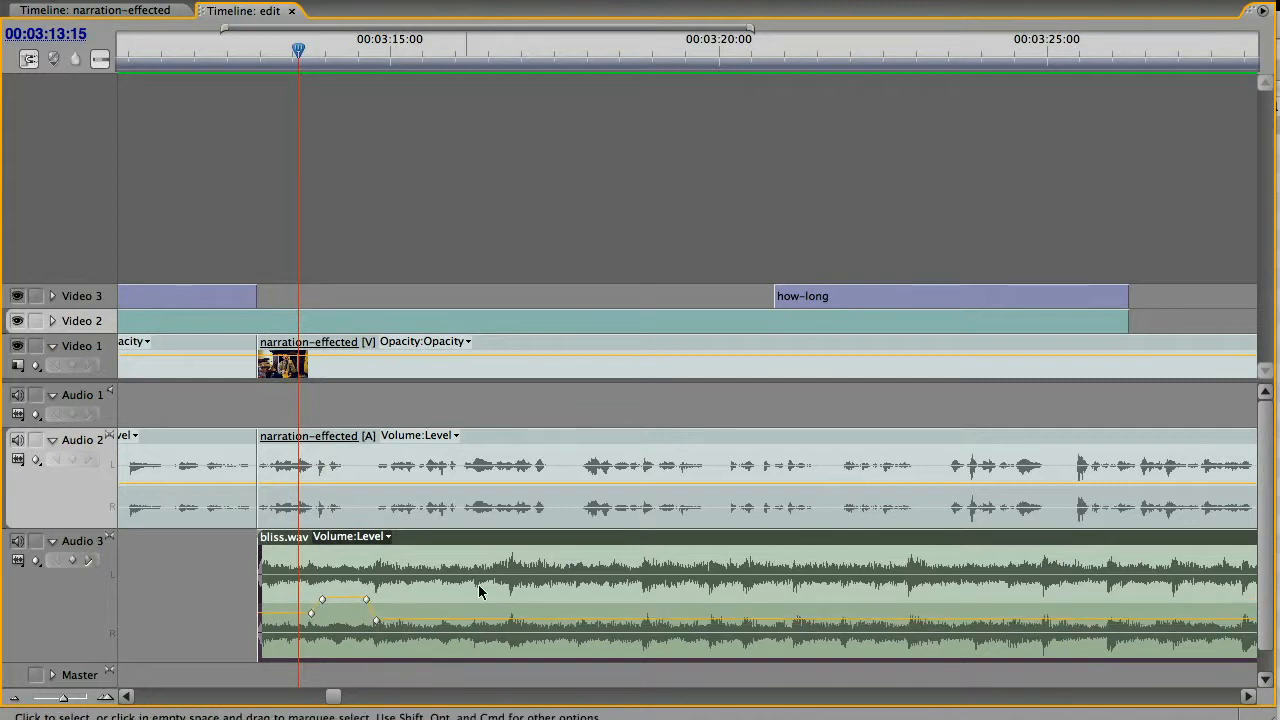
Add four more volume keyframes to bliss.wav around 3:17 to 3:18, raise the middle pair and lower the level under the surrounding narration
{"action": "left_click", "coordinate": [519, 621], "text": "super"}
{"action": "left_click", "coordinate": [534, 621], "text": "super"}
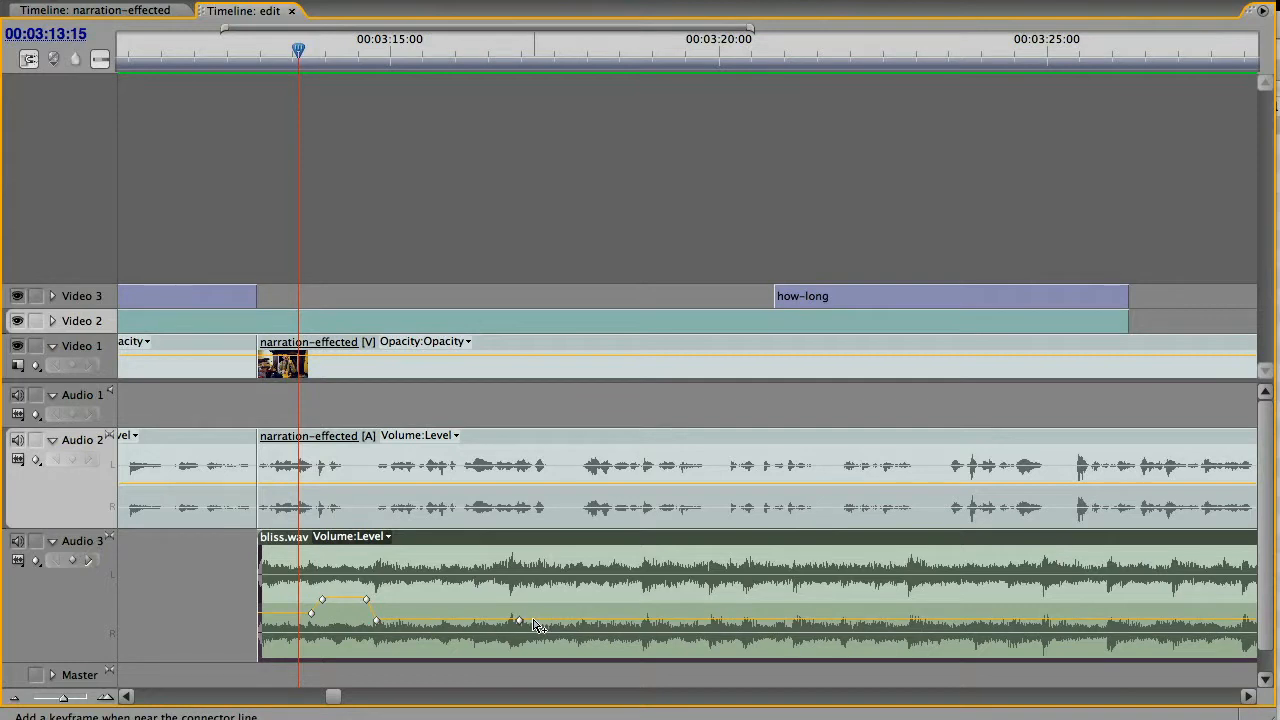
{"action": "left_click", "coordinate": [604, 621], "text": "super"}
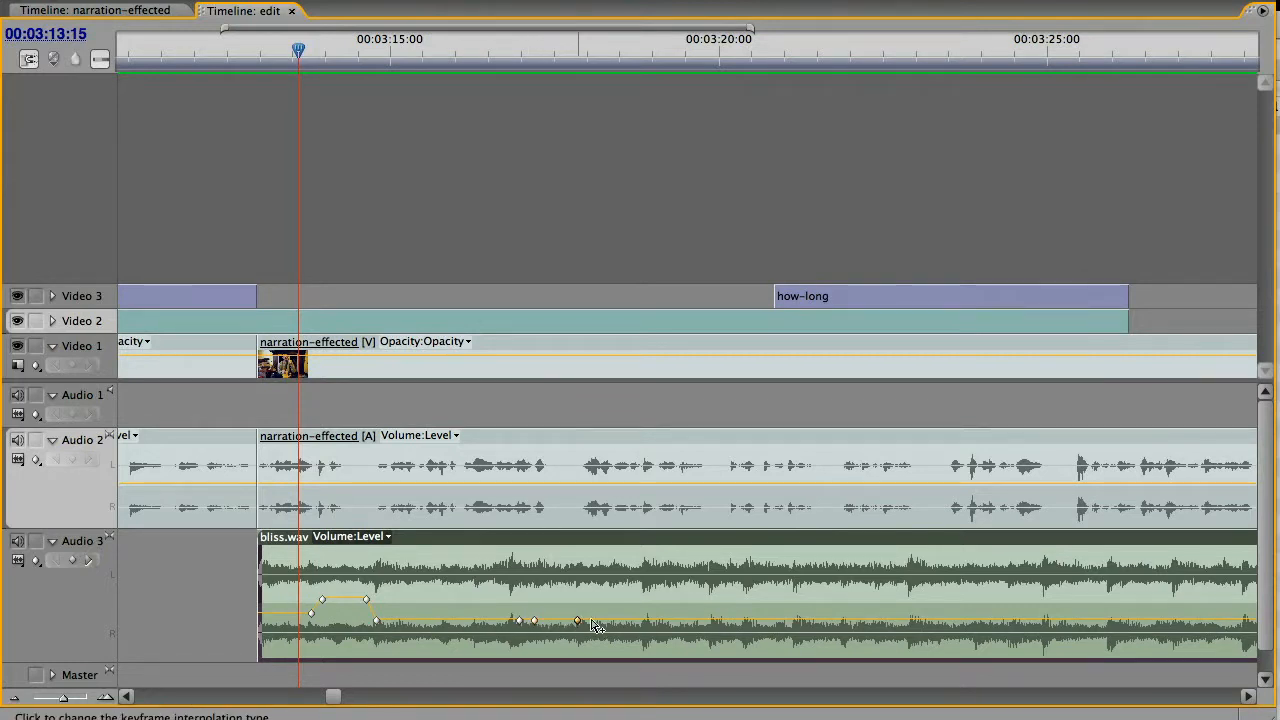
{"action": "left_click_drag", "start_coordinate": [568, 624], "coordinate": [522, 621]}
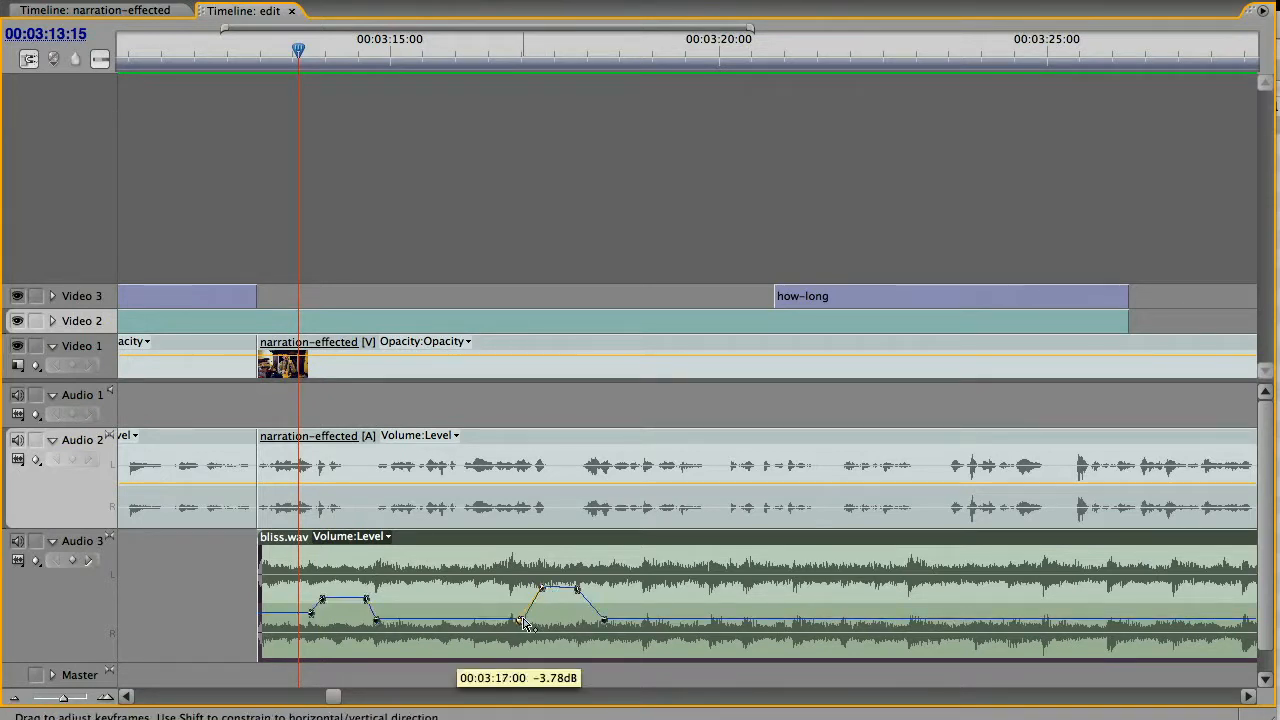
{"action": "left_click", "coordinate": [522, 52]}
{"action": "left_click_drag", "start_coordinate": [648, 621], "coordinate": [648, 645]}
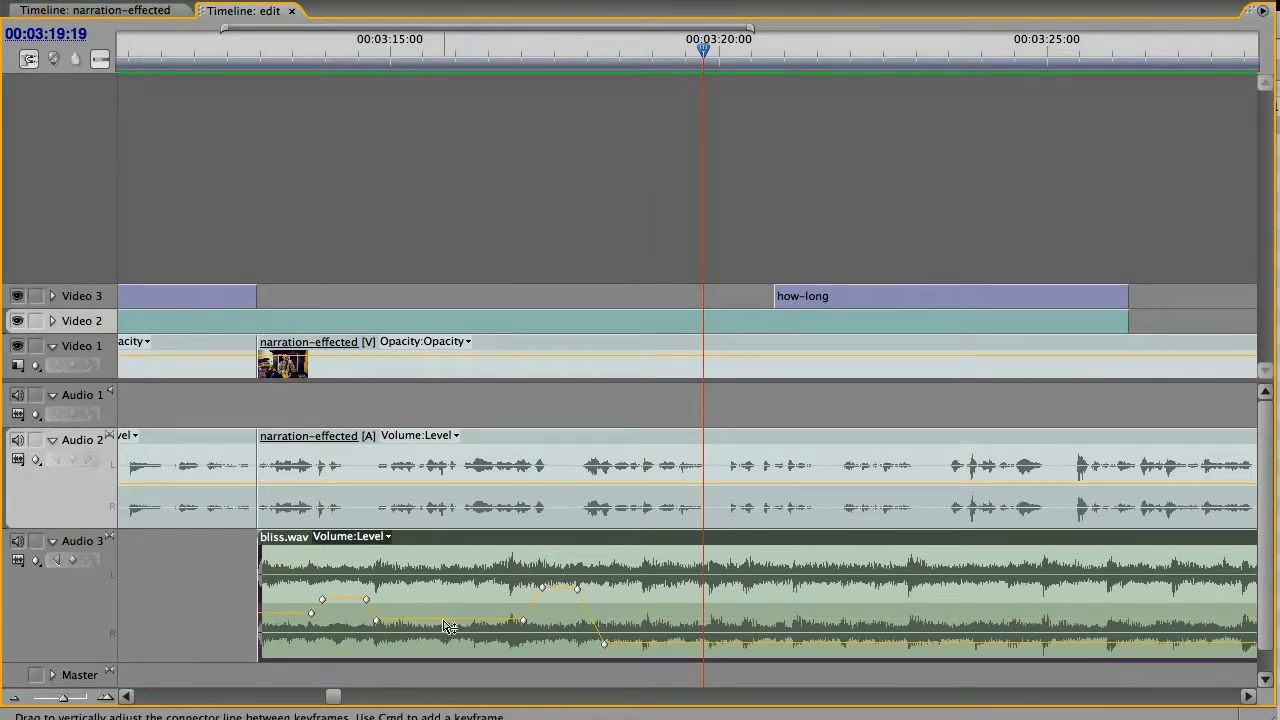
{"action": "left_click_drag", "start_coordinate": [446, 622], "coordinate": [449, 646]}
{"action": "left_click_drag", "start_coordinate": [293, 619], "coordinate": [299, 646]}
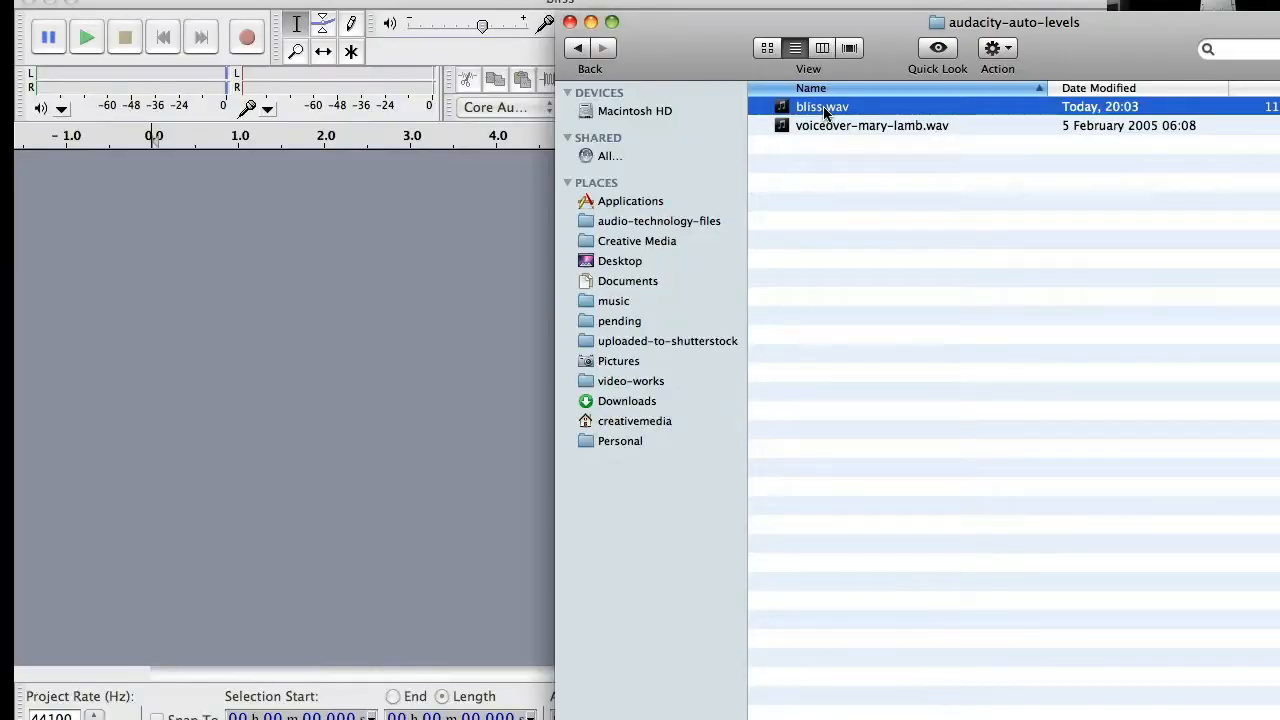
Switch to the audacity-auto-levels folder and import bliss.wav and voiceover-mary-lamb.wav together into the empty Audacity project
{"action": "key", "text": "super+a"}
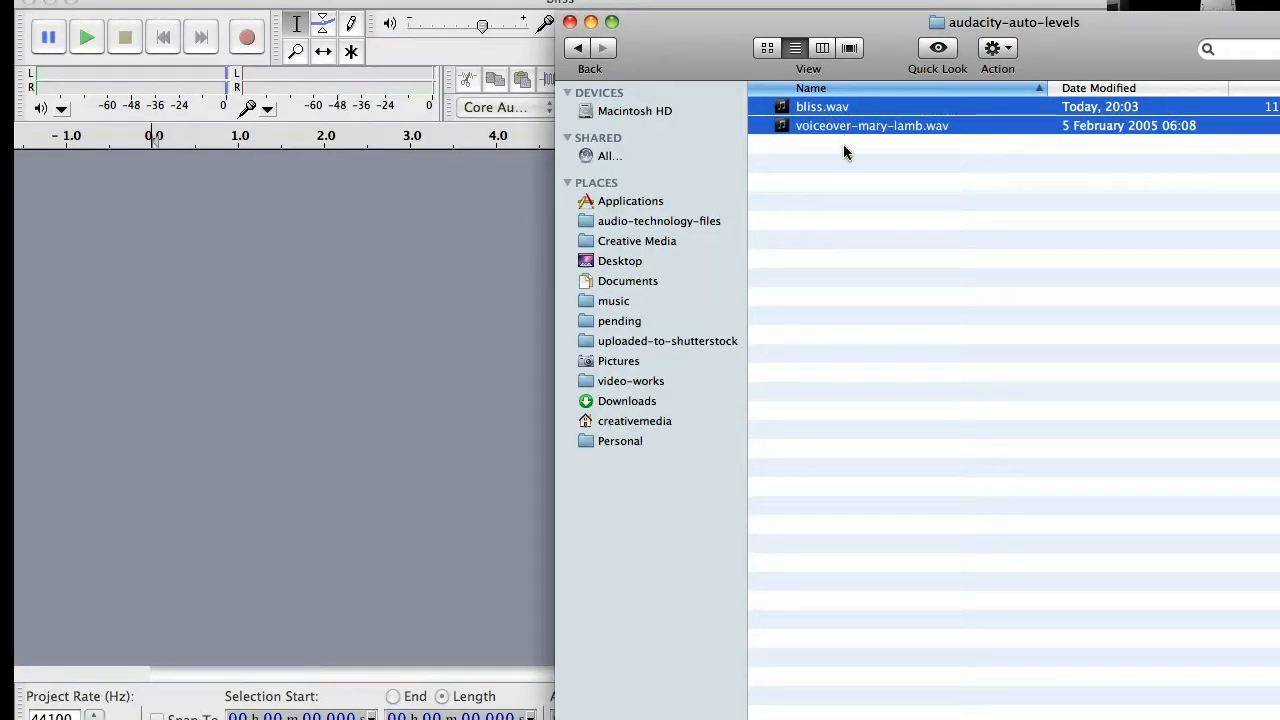
{"action": "left_click", "coordinate": [843, 148]}
{"action": "left_click", "coordinate": [833, 107]}
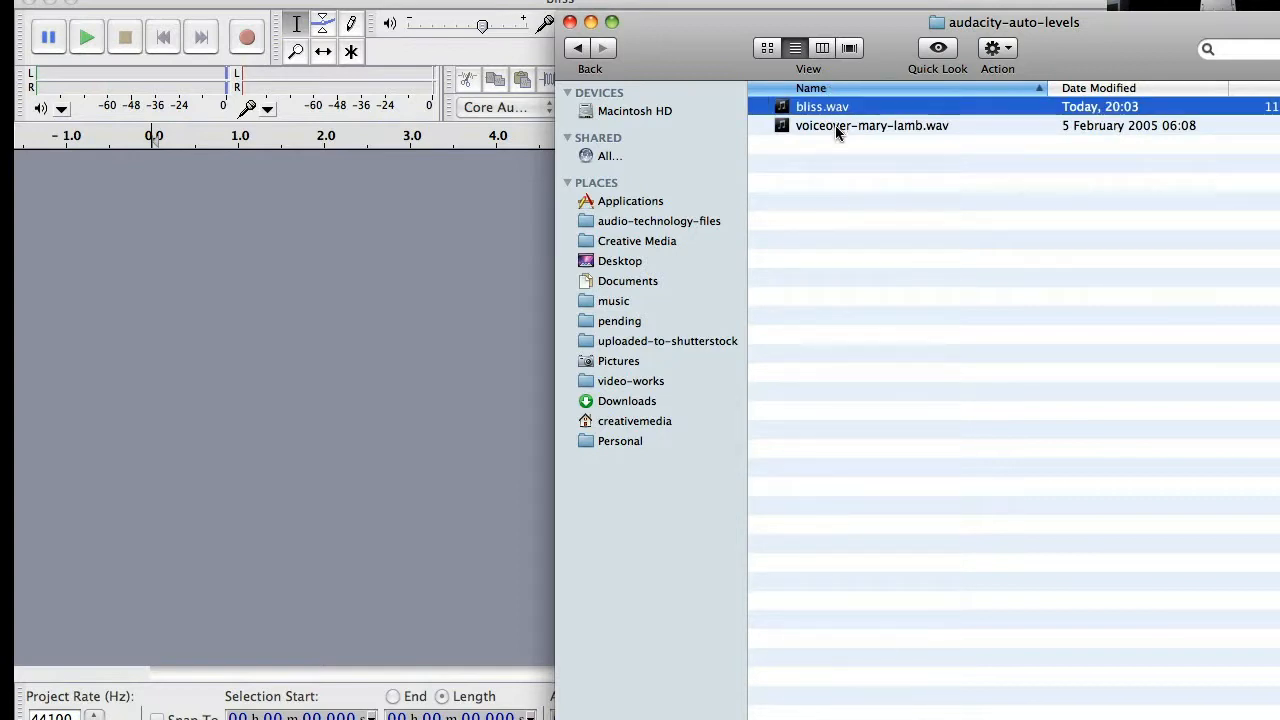
{"action": "left_click", "coordinate": [838, 131]}
{"action": "key", "text": "super+a"}
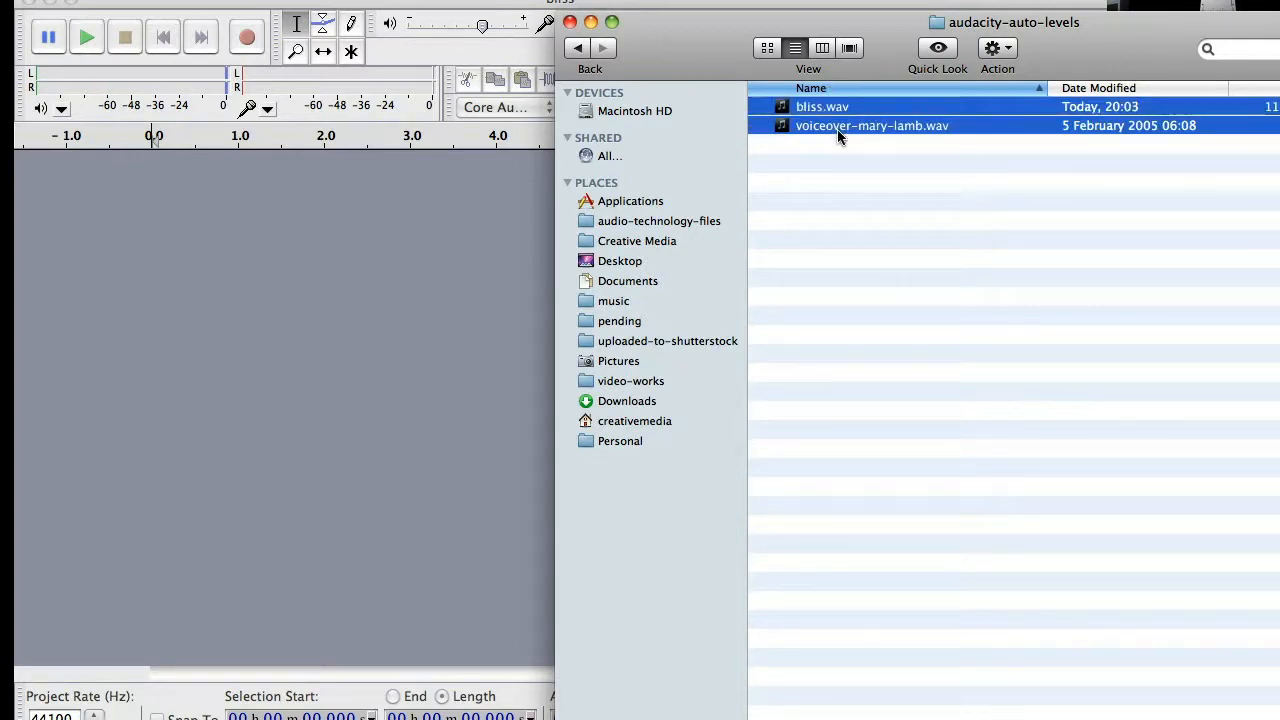
{"action": "left_click_drag", "start_coordinate": [844, 115], "coordinate": [221, 280]}
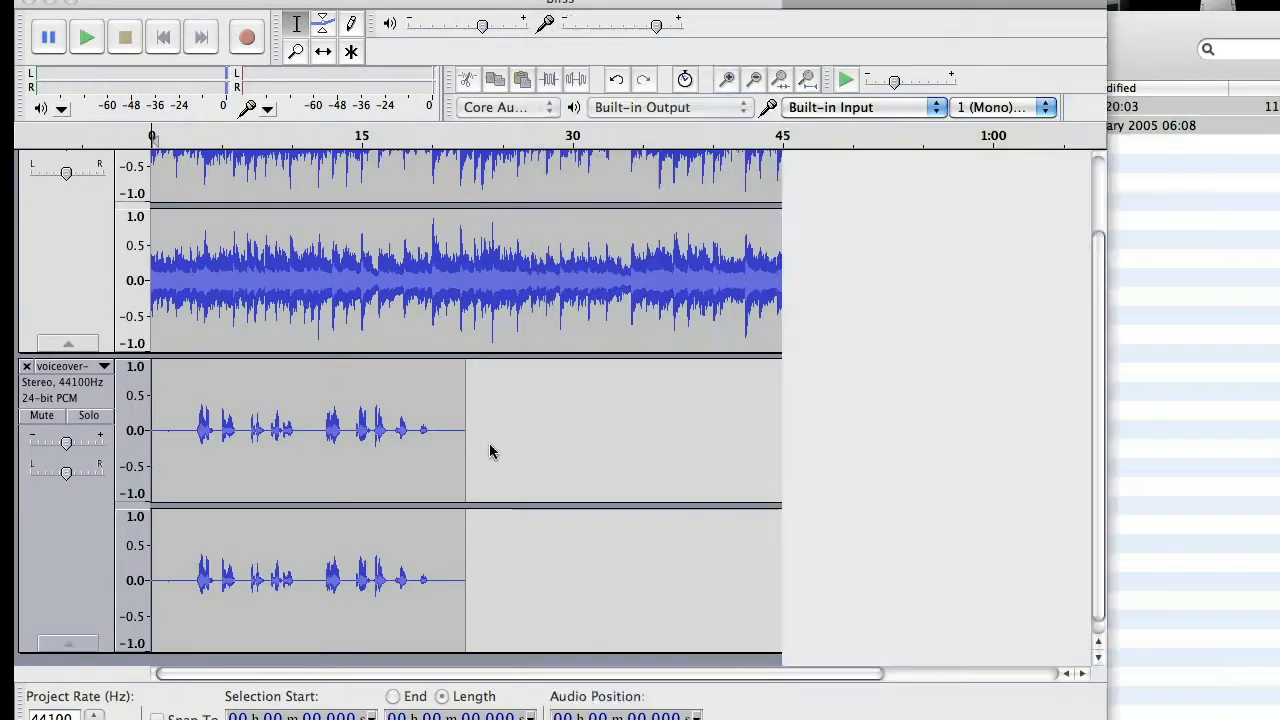
{"action": "left_click", "coordinate": [489, 448]}
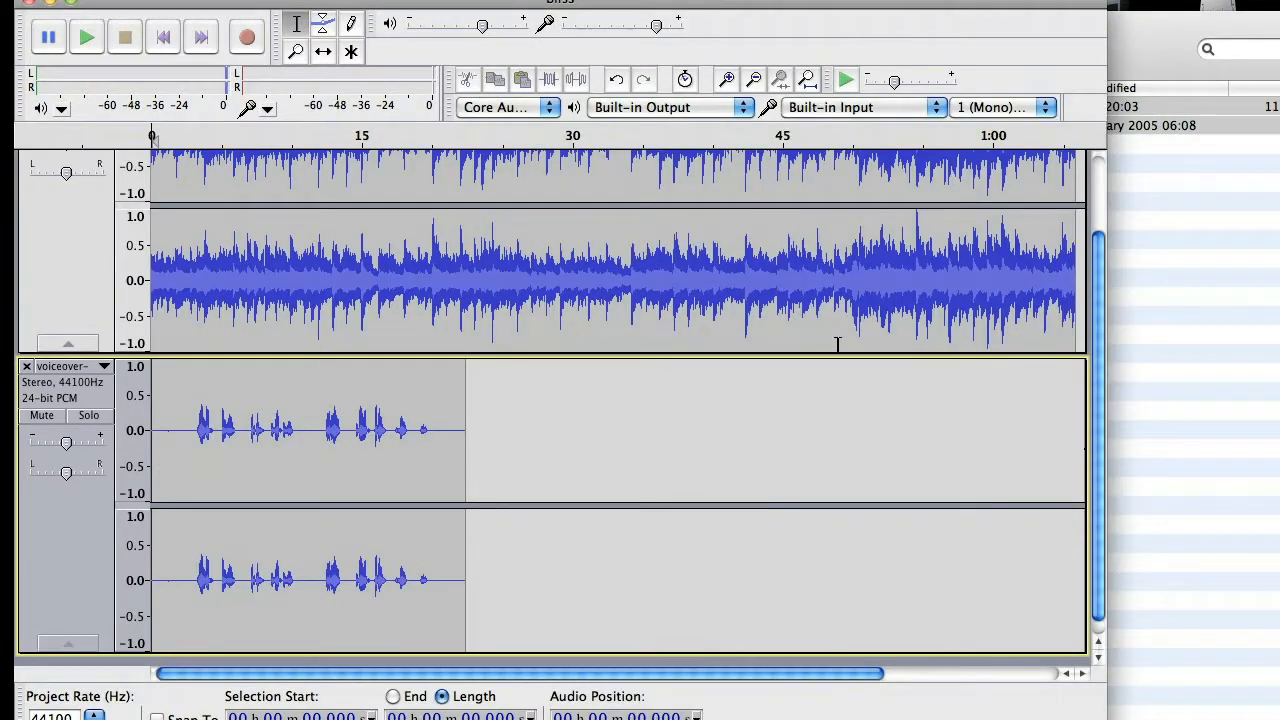
Select the whole voiceover recording and amplify it by 8.8 dB, without allowing clipping
{"action": "left_click_drag", "start_coordinate": [1099, 297], "coordinate": [1080, 207]}
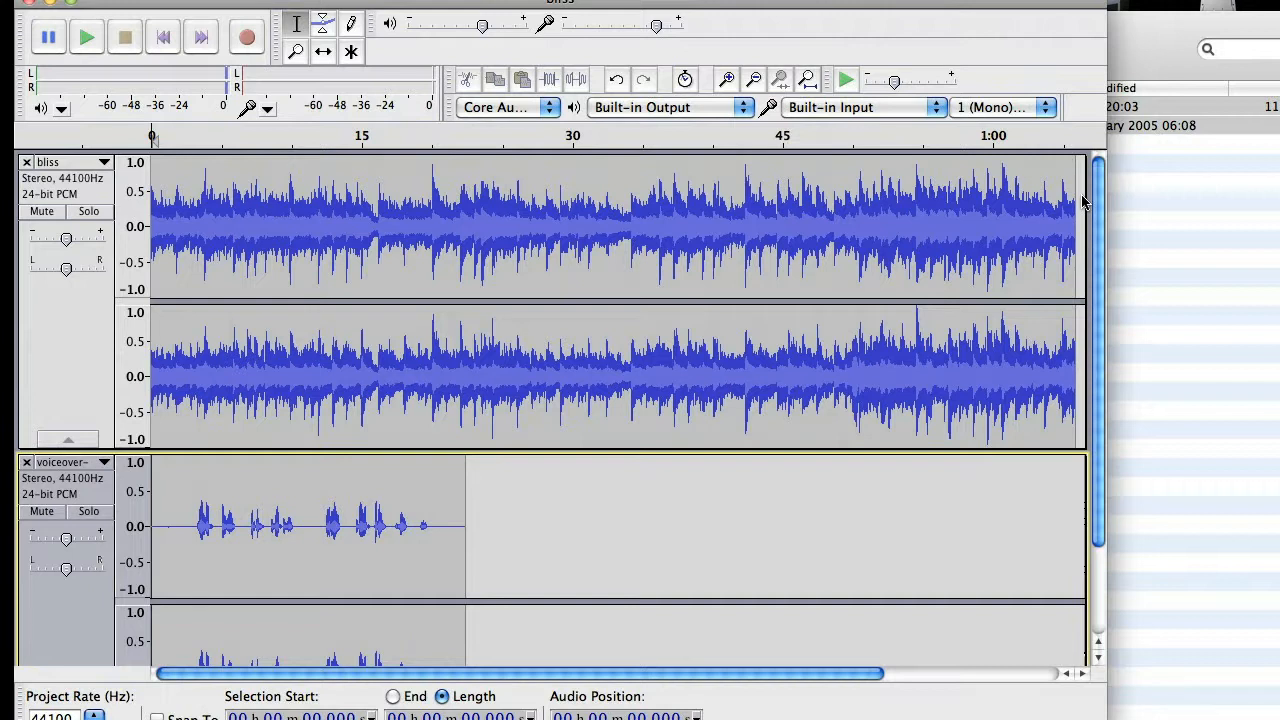
{"action": "left_click", "coordinate": [105, 464]}
{"action": "left_click", "coordinate": [105, 464]}
{"action": "left_click_drag", "start_coordinate": [1097, 517], "coordinate": [1097, 588]}
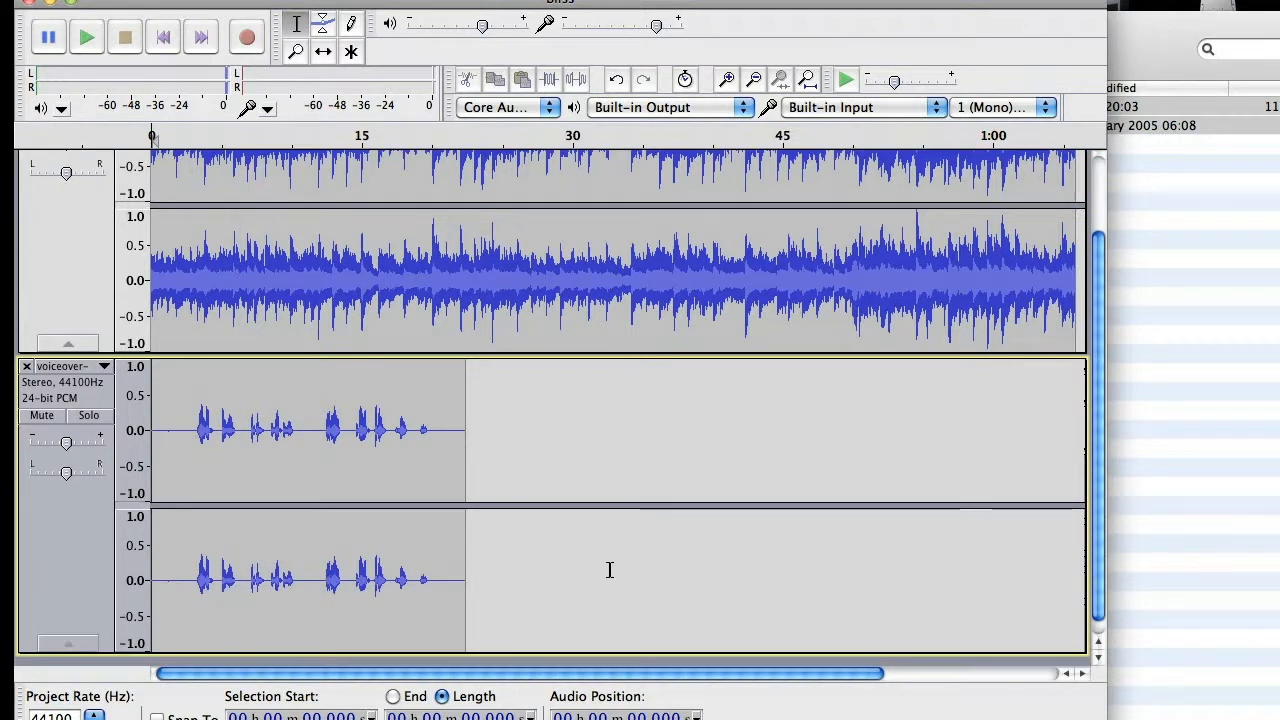
{"action": "left_click_drag", "start_coordinate": [479, 490], "coordinate": [118, 453]}
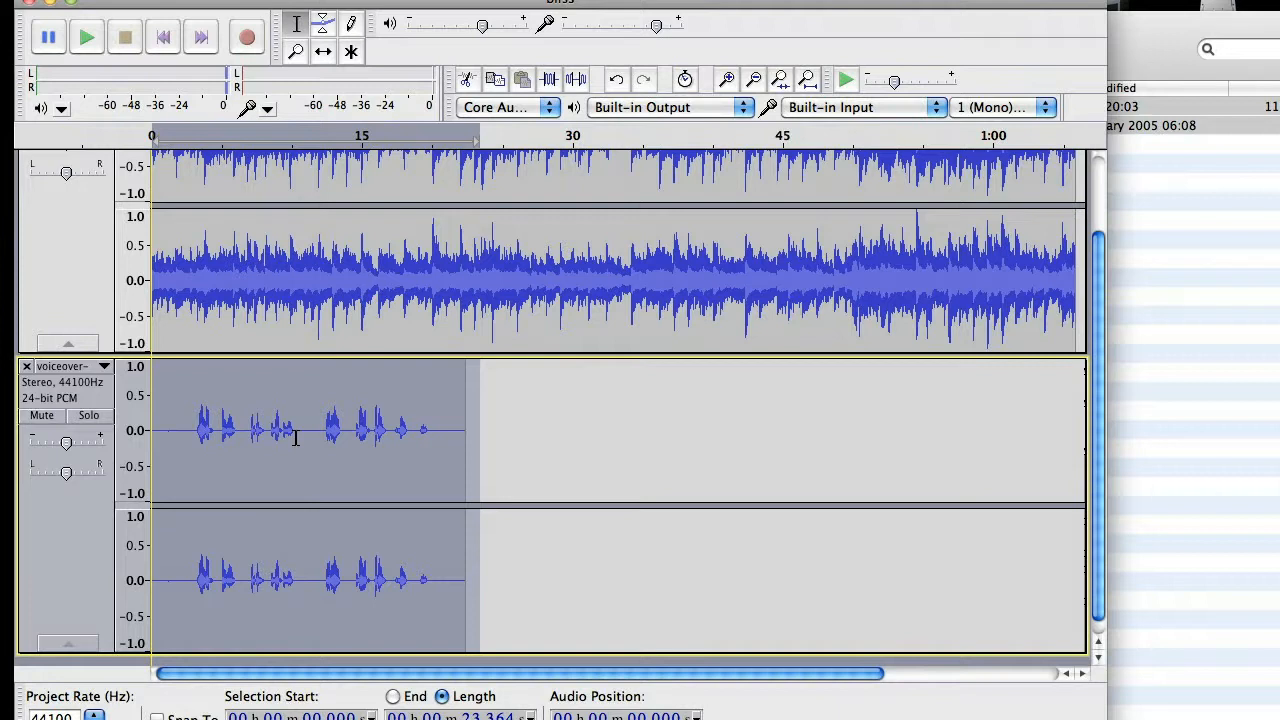
{"action": "key", "text": "super+r"}
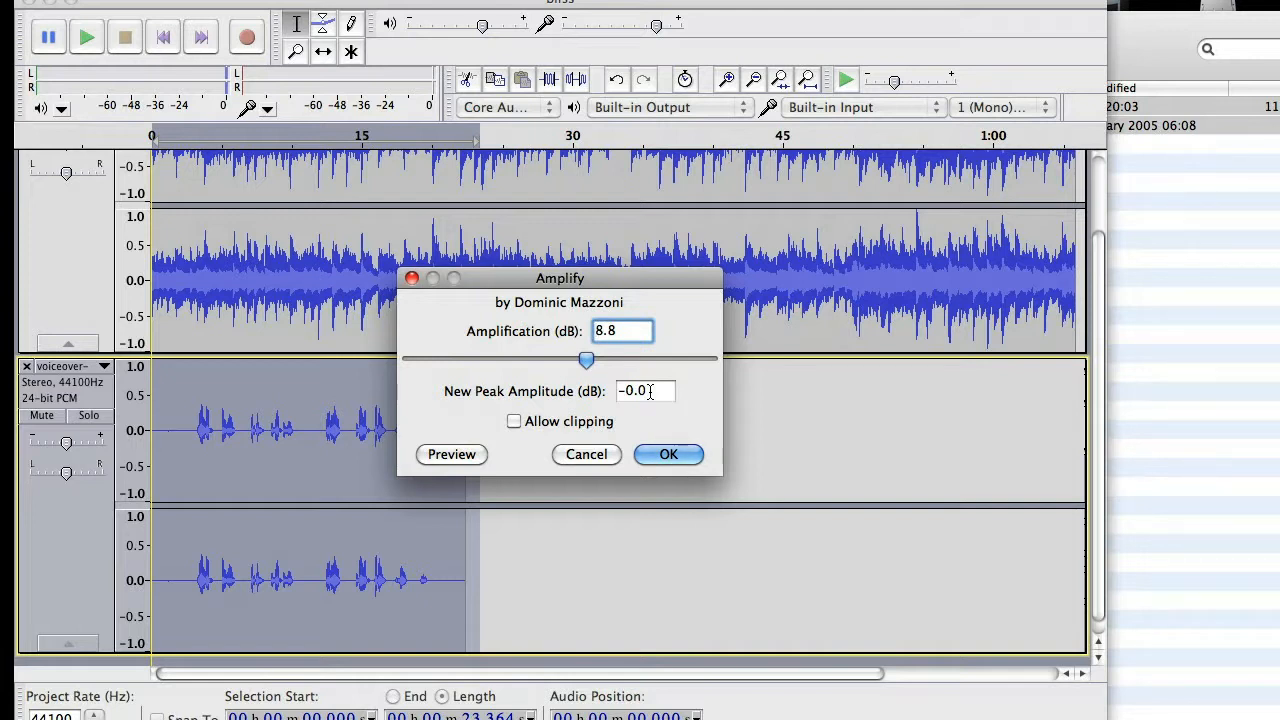
{"action": "left_click", "coordinate": [668, 455]}
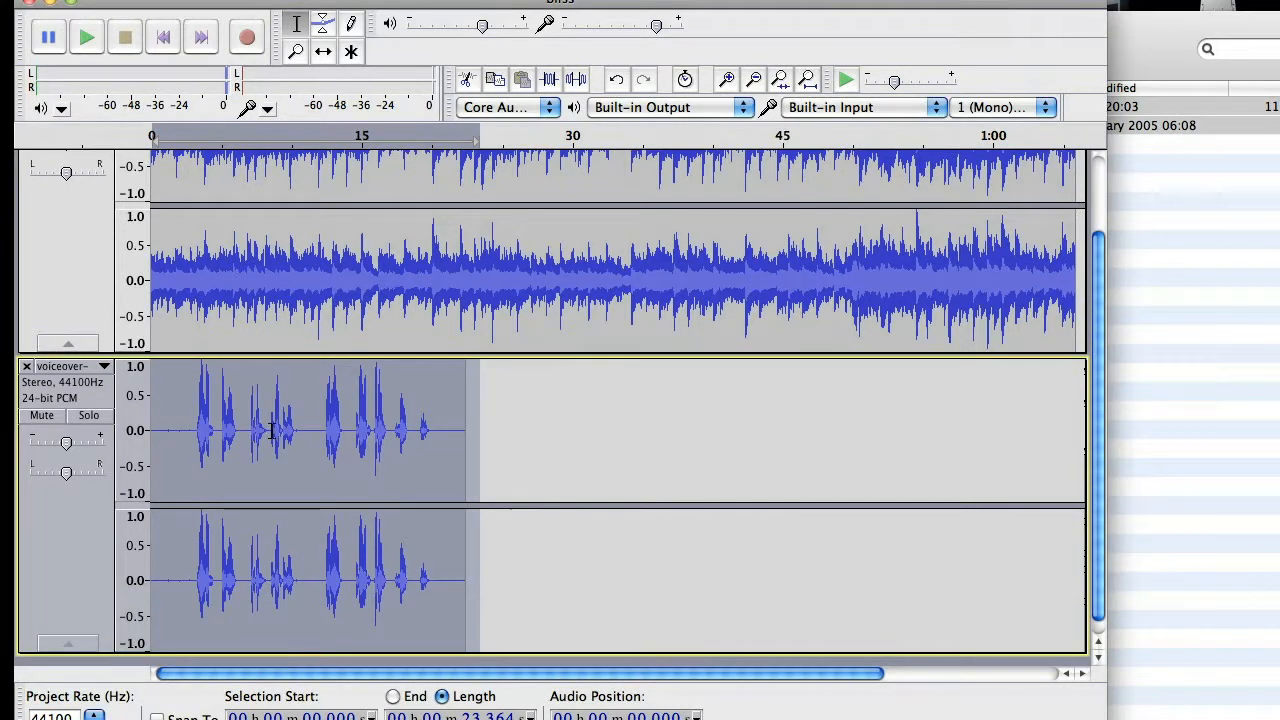
Play the music and voiceover together from about 3.3 seconds, where the speech begins, and stop playback
{"action": "key", "text": "super+1"}
{"action": "key", "text": "super+1"}
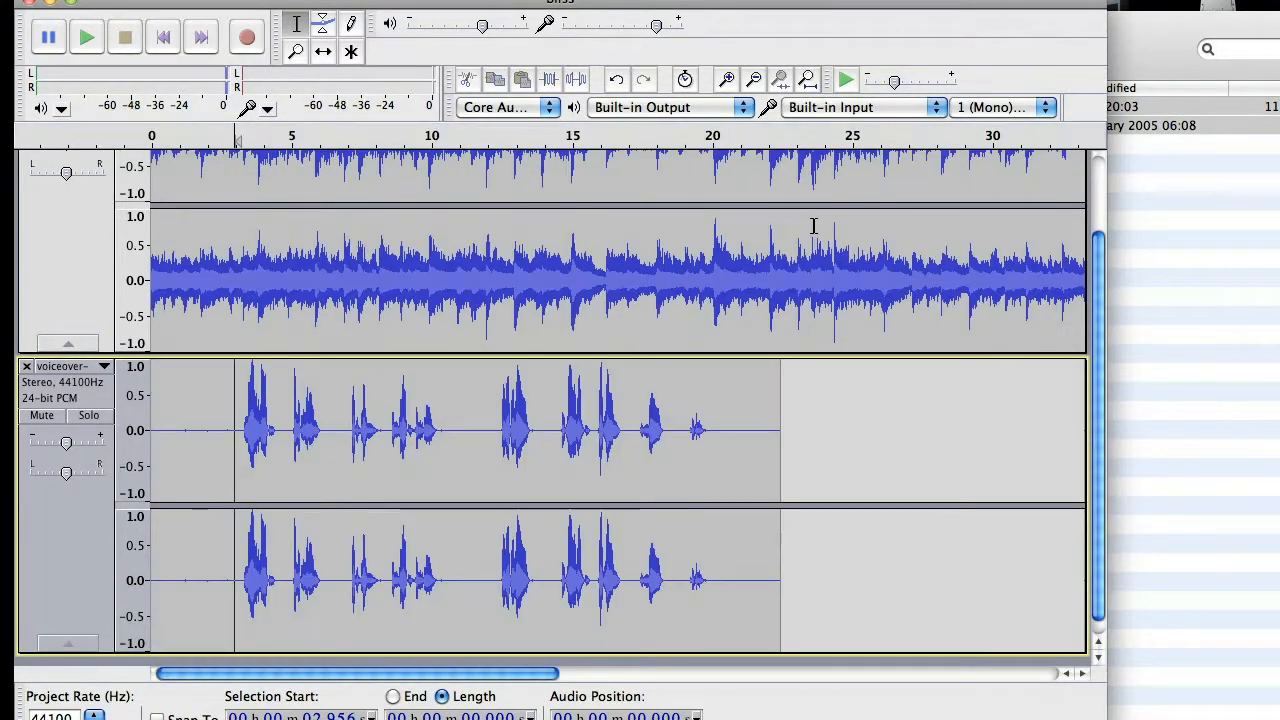
{"action": "key", "text": "super+3"}
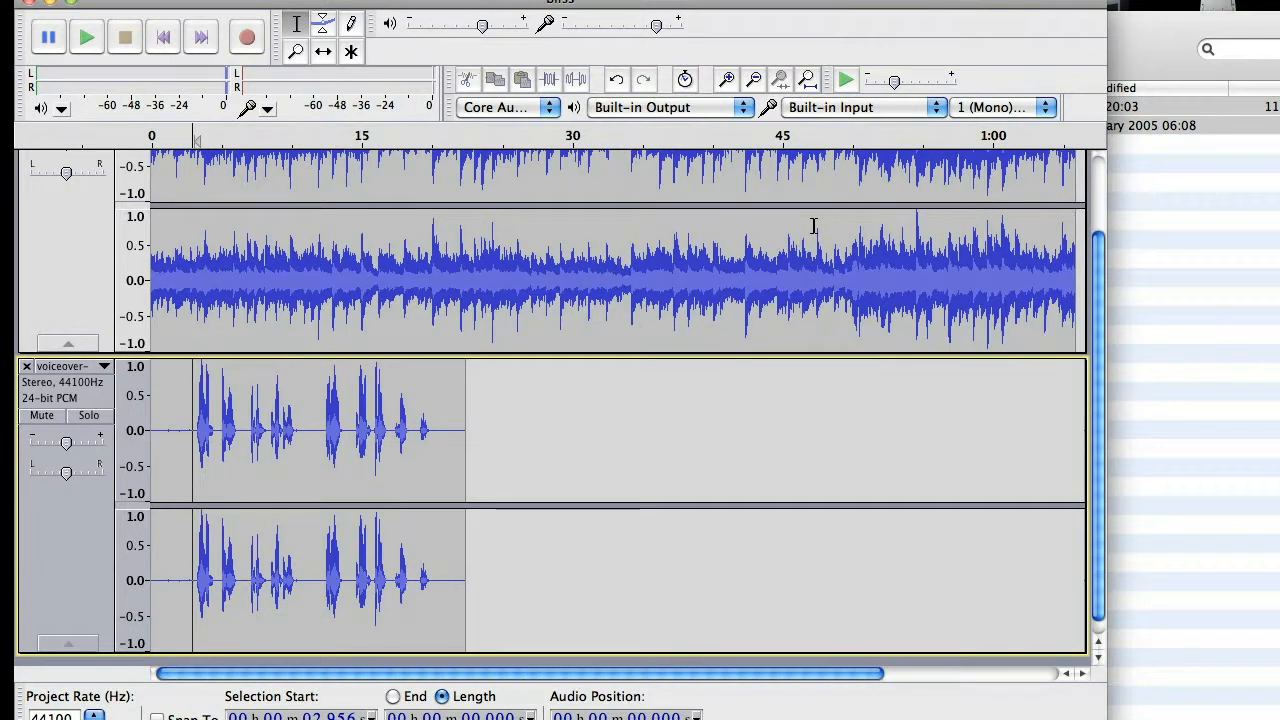
{"action": "key", "text": "shift+super+j"}
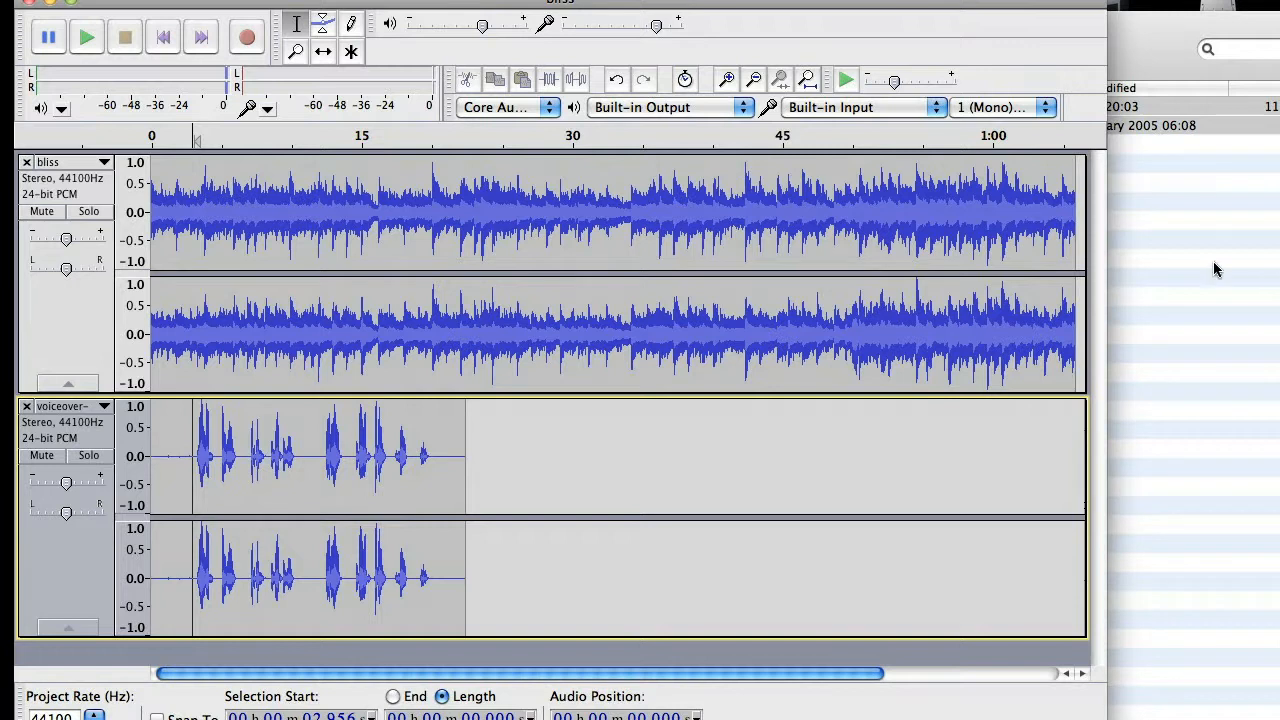
{"action": "left_click", "coordinate": [232, 0]}
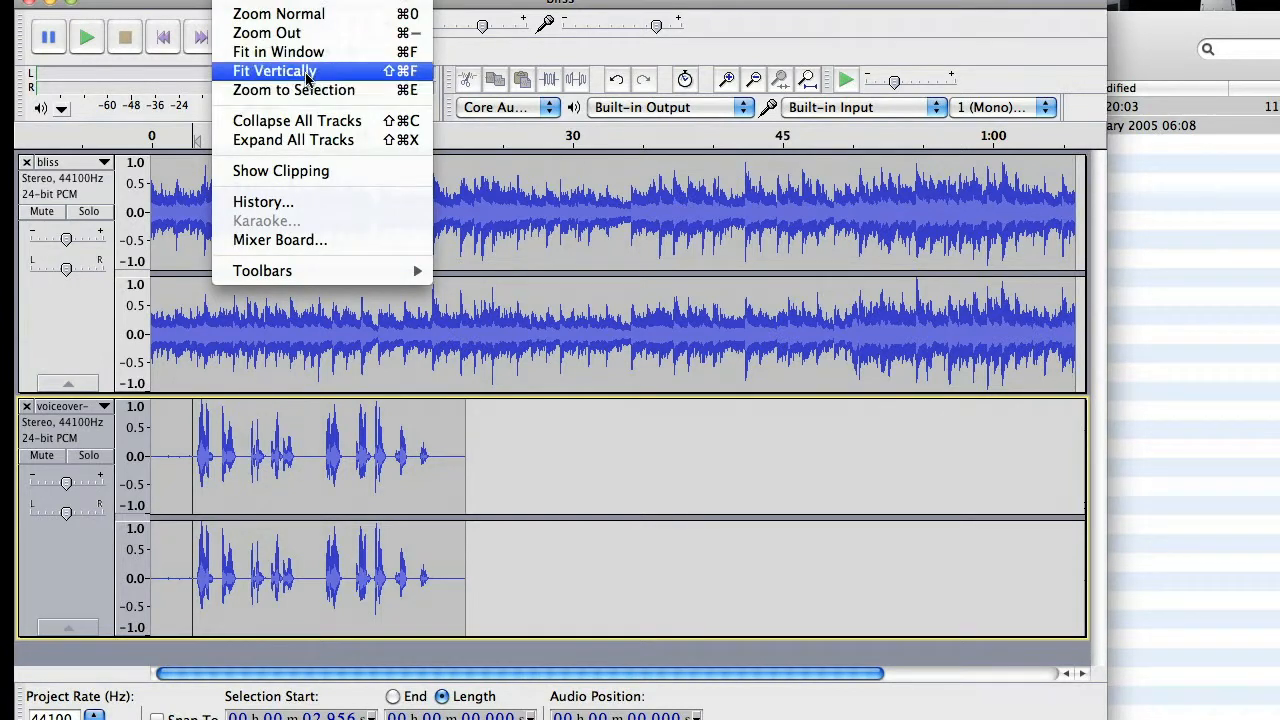
{"action": "left_click", "coordinate": [733, 428]}
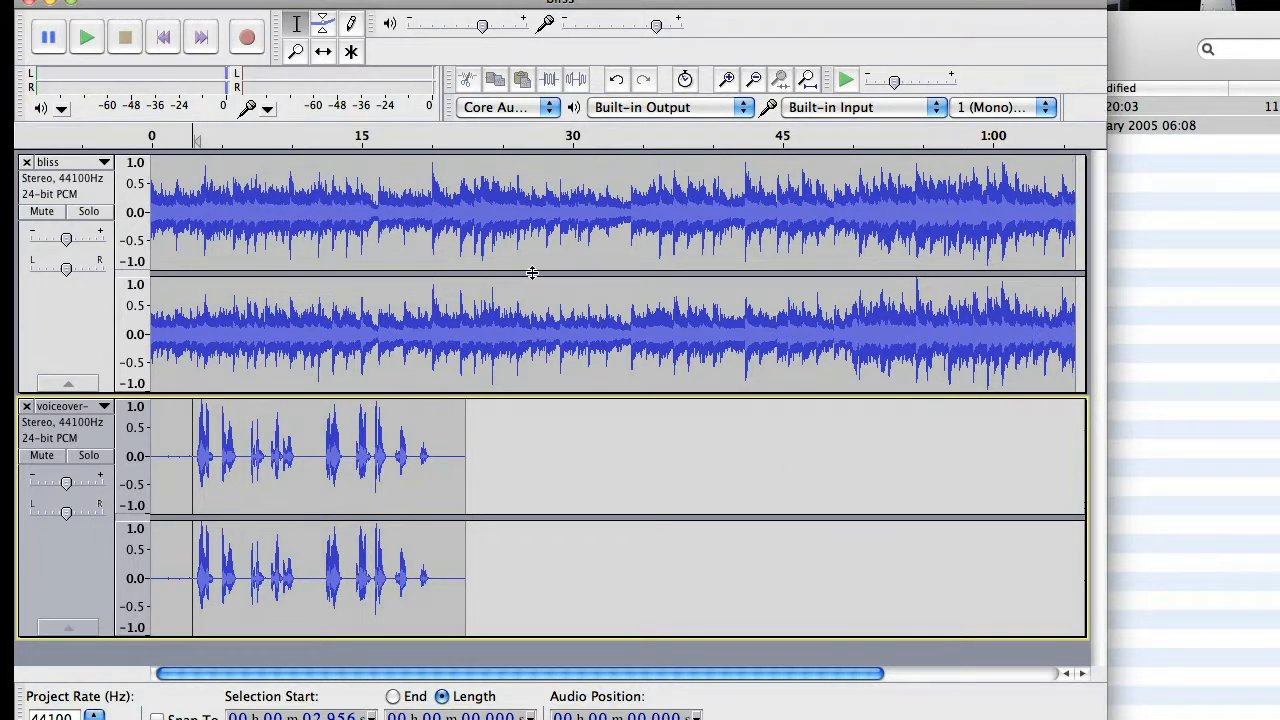
{"action": "left_click", "coordinate": [197, 232]}
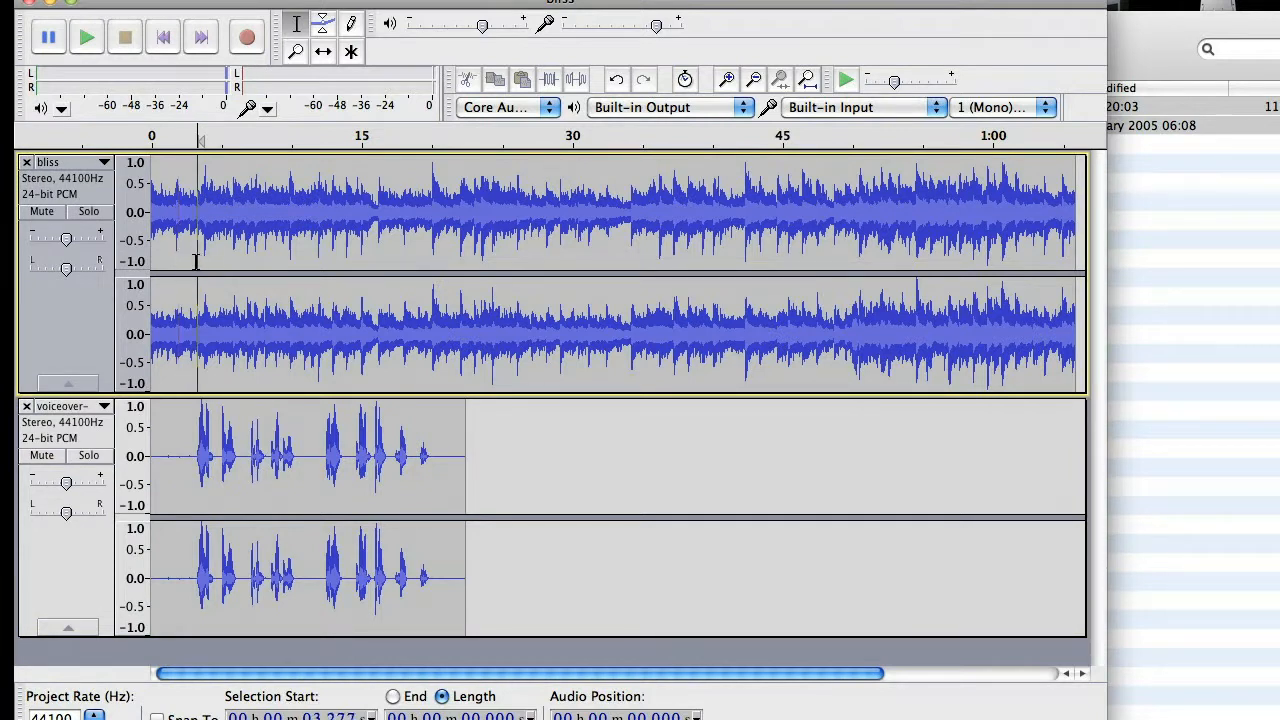
{"action": "key", "text": "space"}
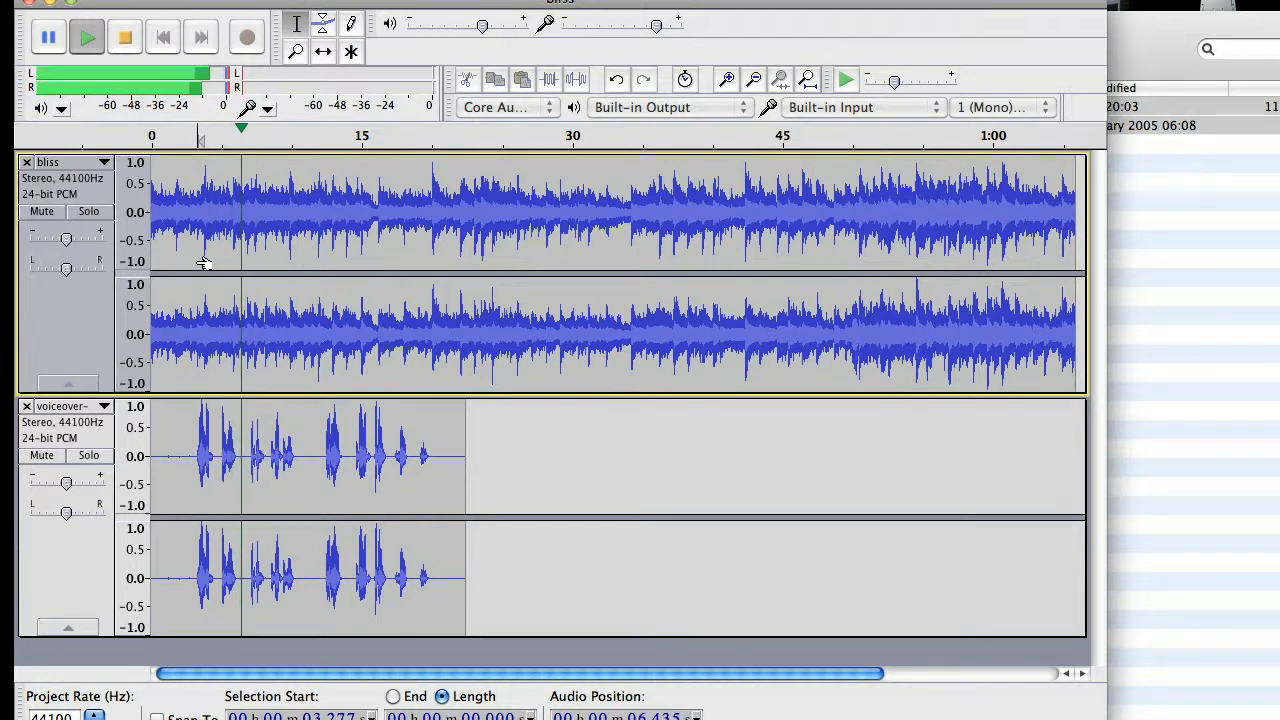
{"action": "key", "text": "space"}
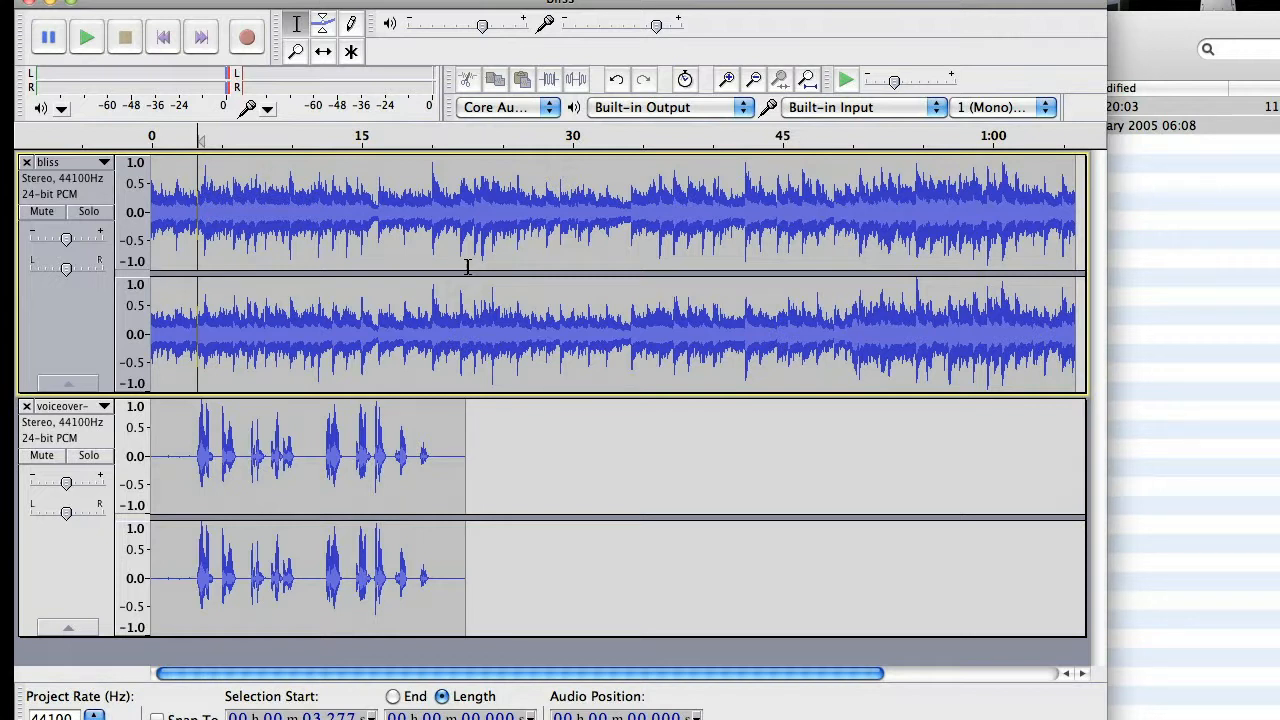
Select the bliss track from its start to the end of the voiceover, at about 22.4 seconds, and open the Auto Duck effect
{"action": "left_click_drag", "start_coordinate": [472, 250], "coordinate": [367, 235]}
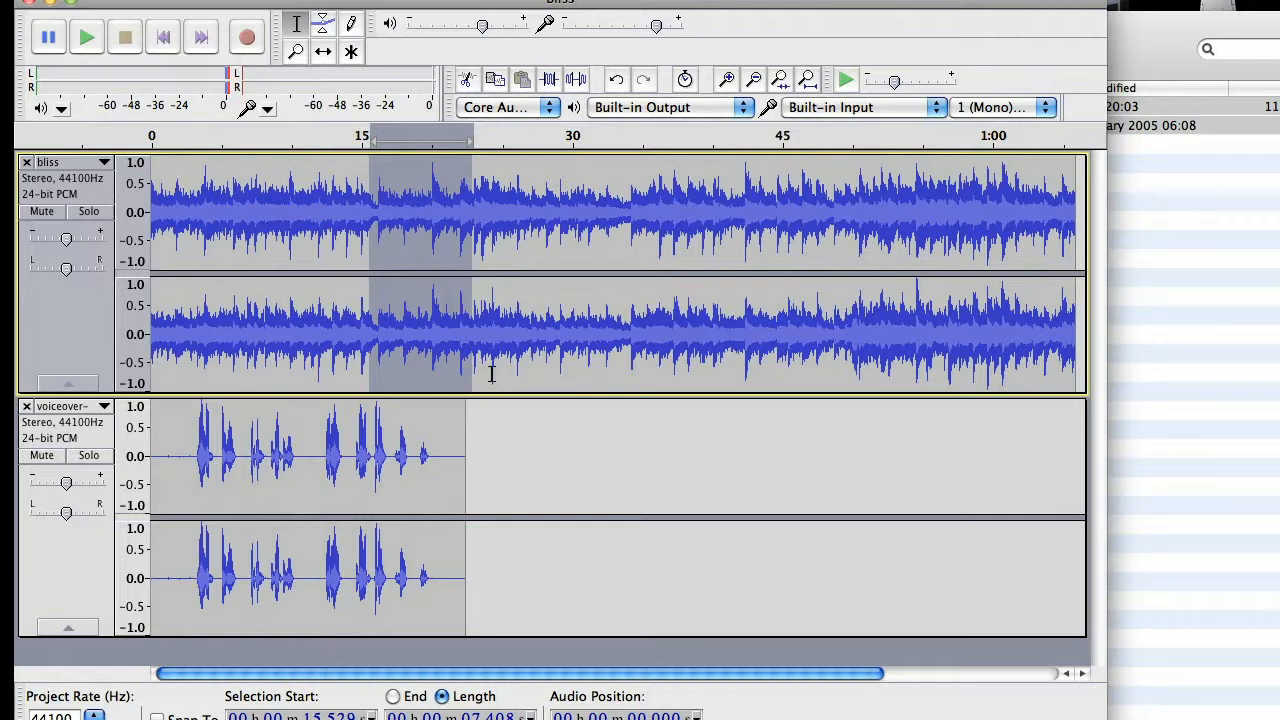
{"action": "left_click", "coordinate": [486, 310]}
{"action": "left_click_drag", "start_coordinate": [464, 285], "coordinate": [137, 255]}
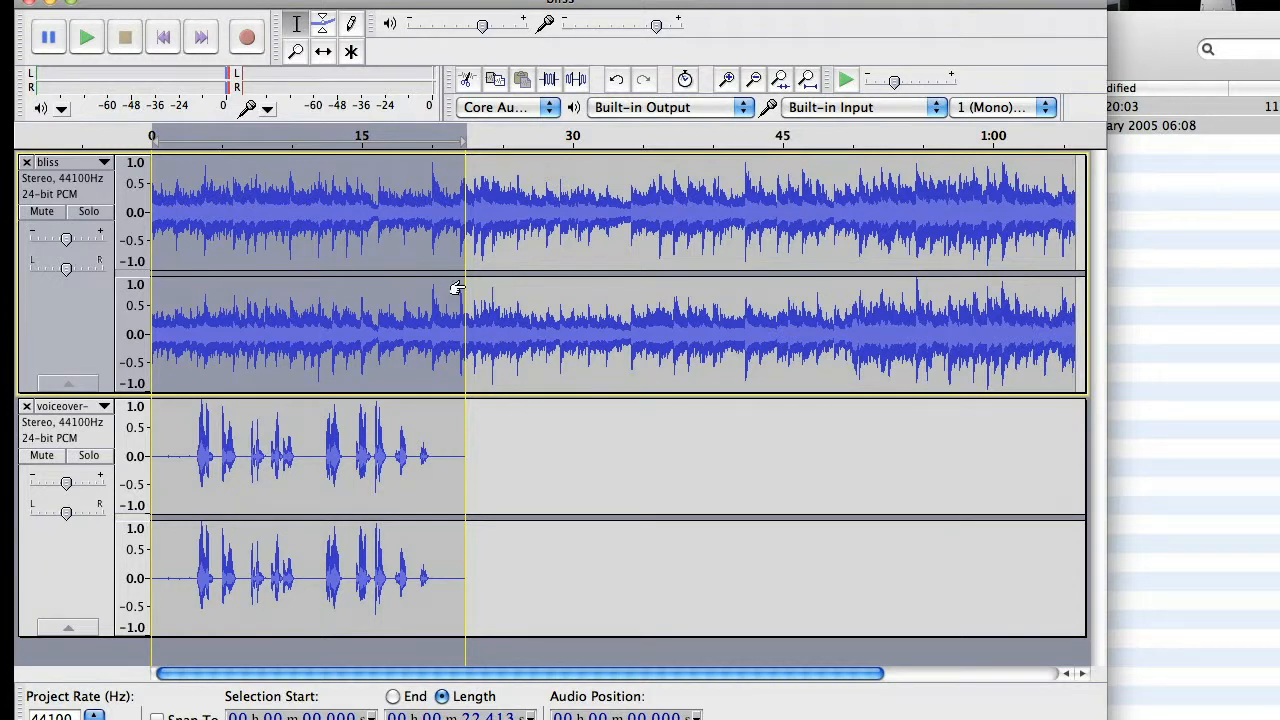
{"action": "left_click", "coordinate": [515, 1]}
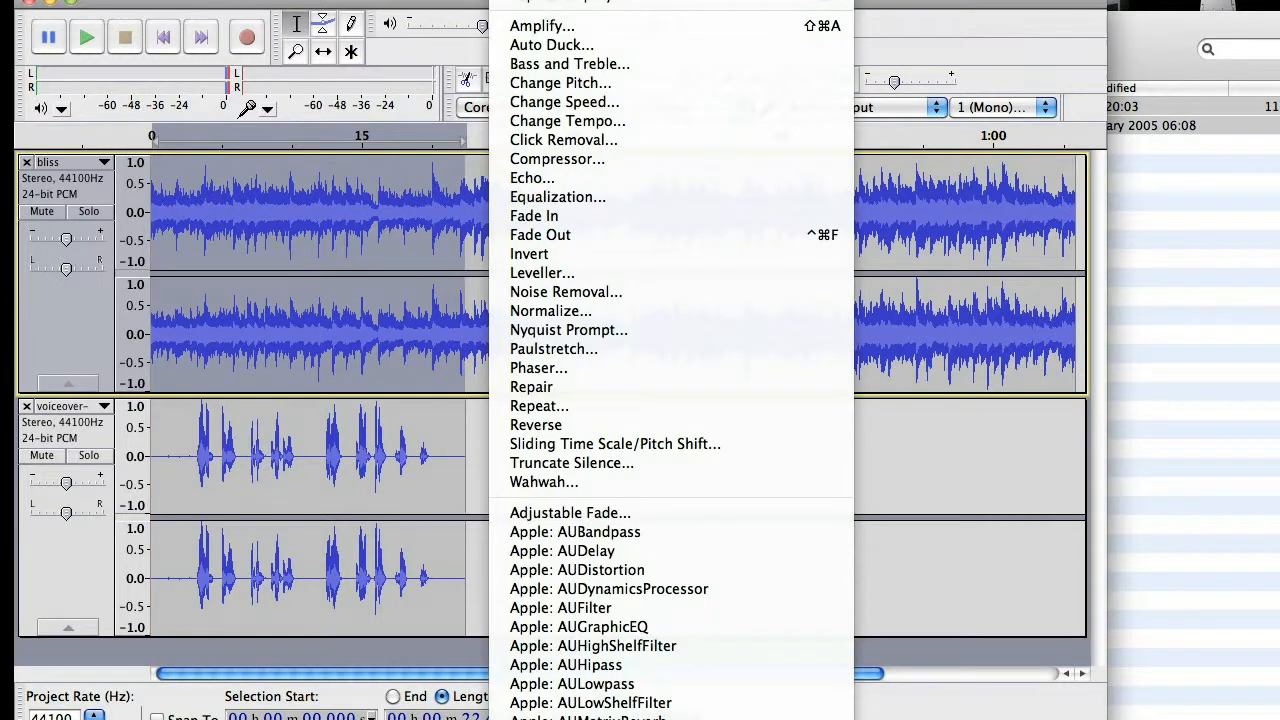
{"action": "left_click", "coordinate": [580, 48]}
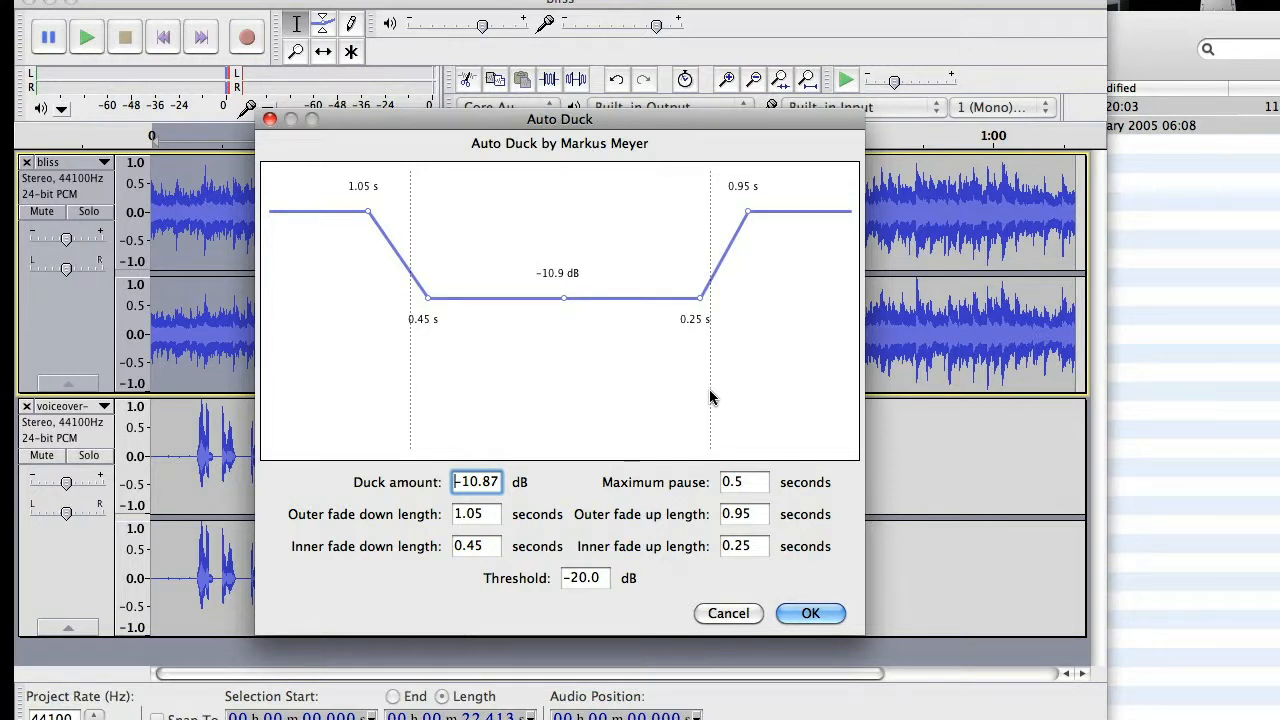
Set both Auto Duck outer fade lengths to 0.0 seconds, the inner fade down to 0.125 seconds and the inner fade up to 0.075 seconds
{"action": "left_click_drag", "start_coordinate": [368, 212], "coordinate": [410, 212]}
{"action": "left_click_drag", "start_coordinate": [427, 295], "coordinate": [416, 295]}
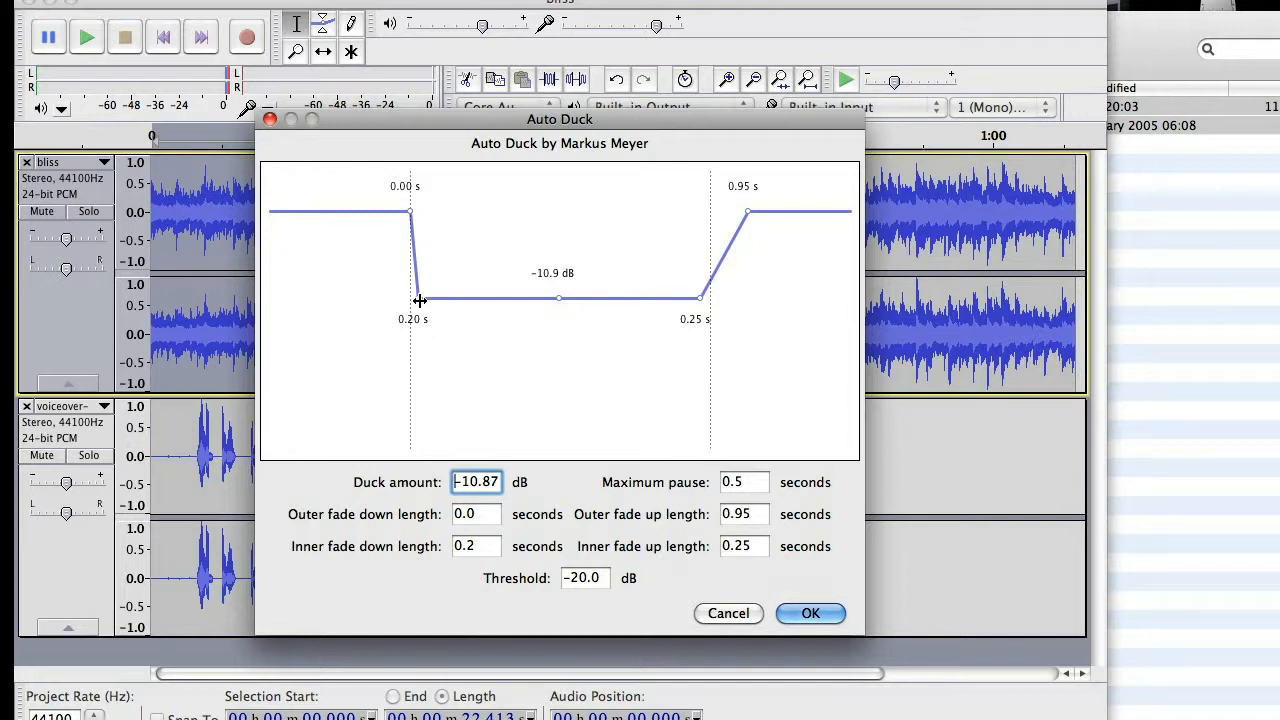
{"action": "left_click_drag", "start_coordinate": [749, 210], "coordinate": [709, 208]}
{"action": "left_click_drag", "start_coordinate": [695, 297], "coordinate": [705, 301]}
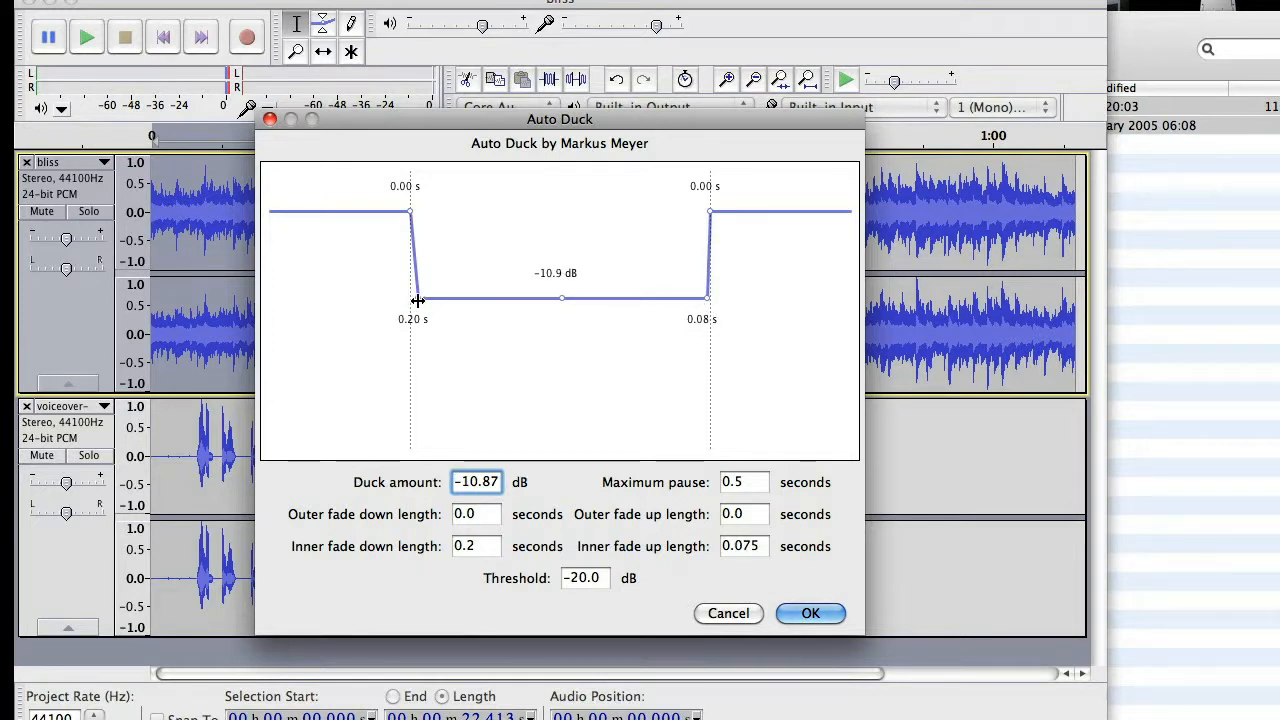
{"action": "left_click_drag", "start_coordinate": [414, 297], "coordinate": [413, 298]}
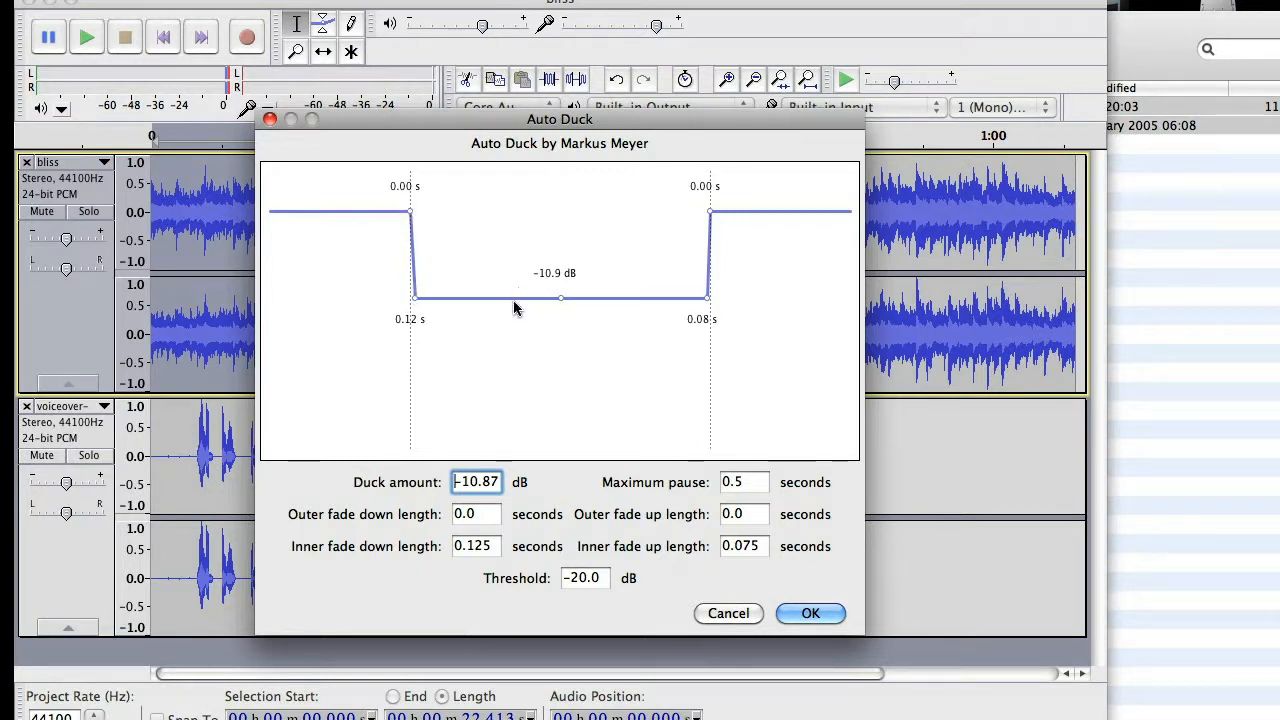
Apply Auto Duck to the selected music with a duck amount of -24.0 dB and undo the result
{"action": "left_click_drag", "start_coordinate": [560, 298], "coordinate": [587, 452]}
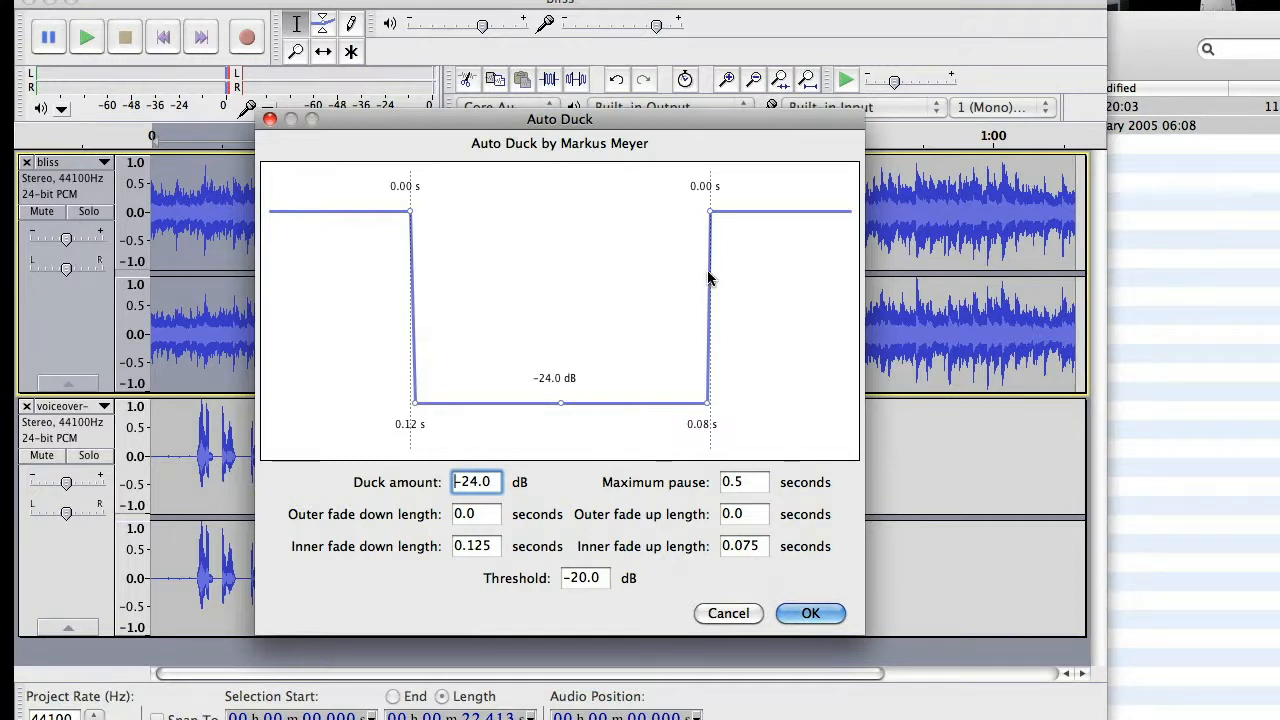
{"action": "left_click", "coordinate": [821, 613]}
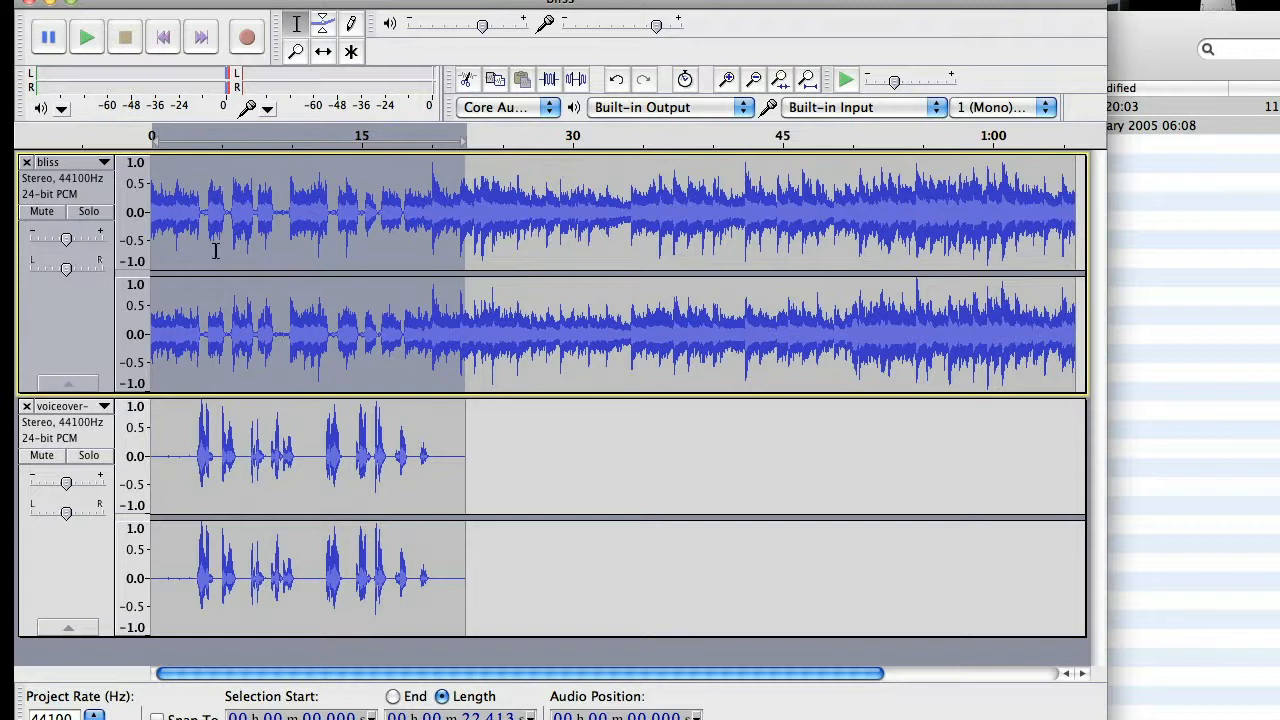
{"action": "left_click", "coordinate": [177, 204]}
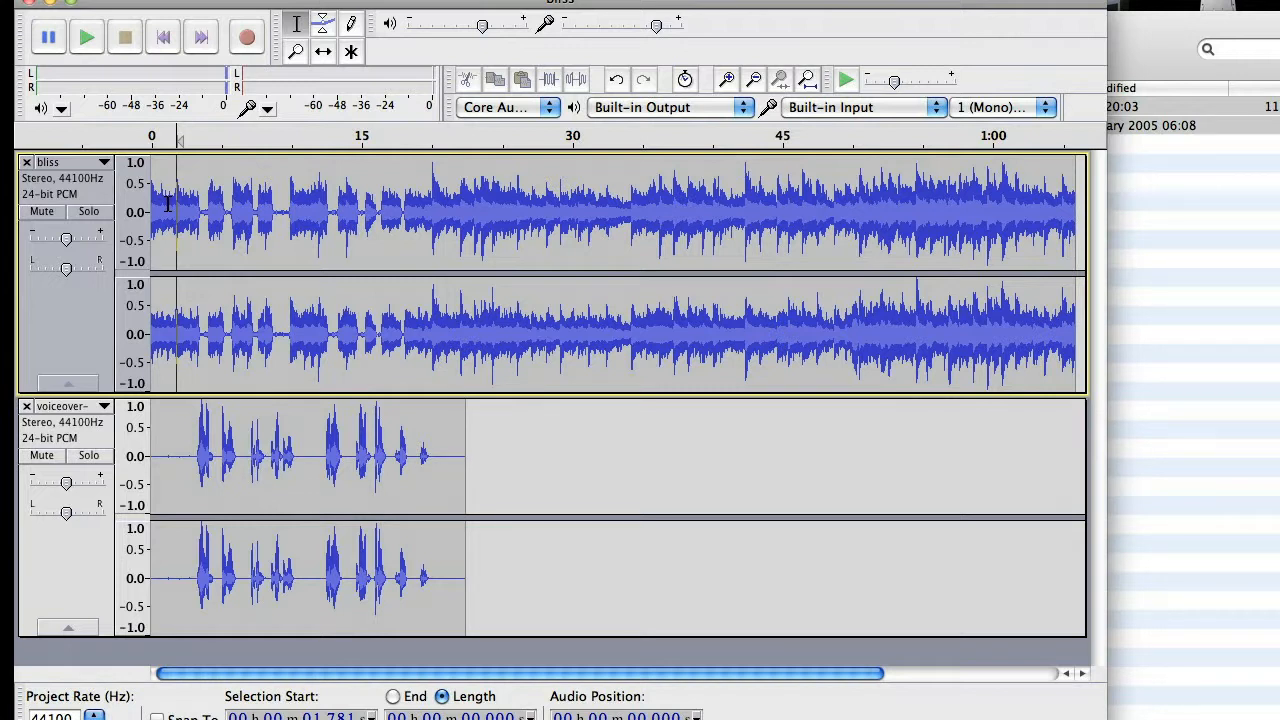
{"action": "key", "text": "super+z"}
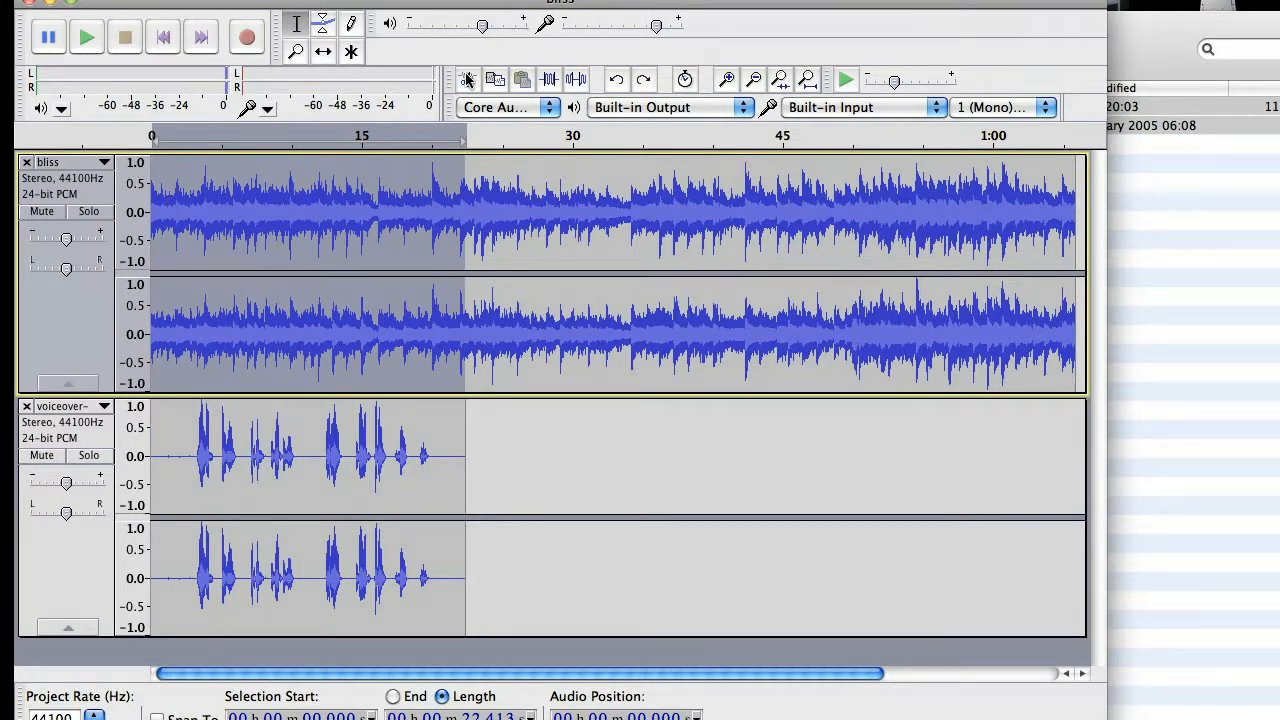
Reopen Auto Duck on the same music selection, setting the outer fade down to 0.725 seconds and the inner fade down to 0.825 seconds
{"action": "left_click", "coordinate": [500, 0]}
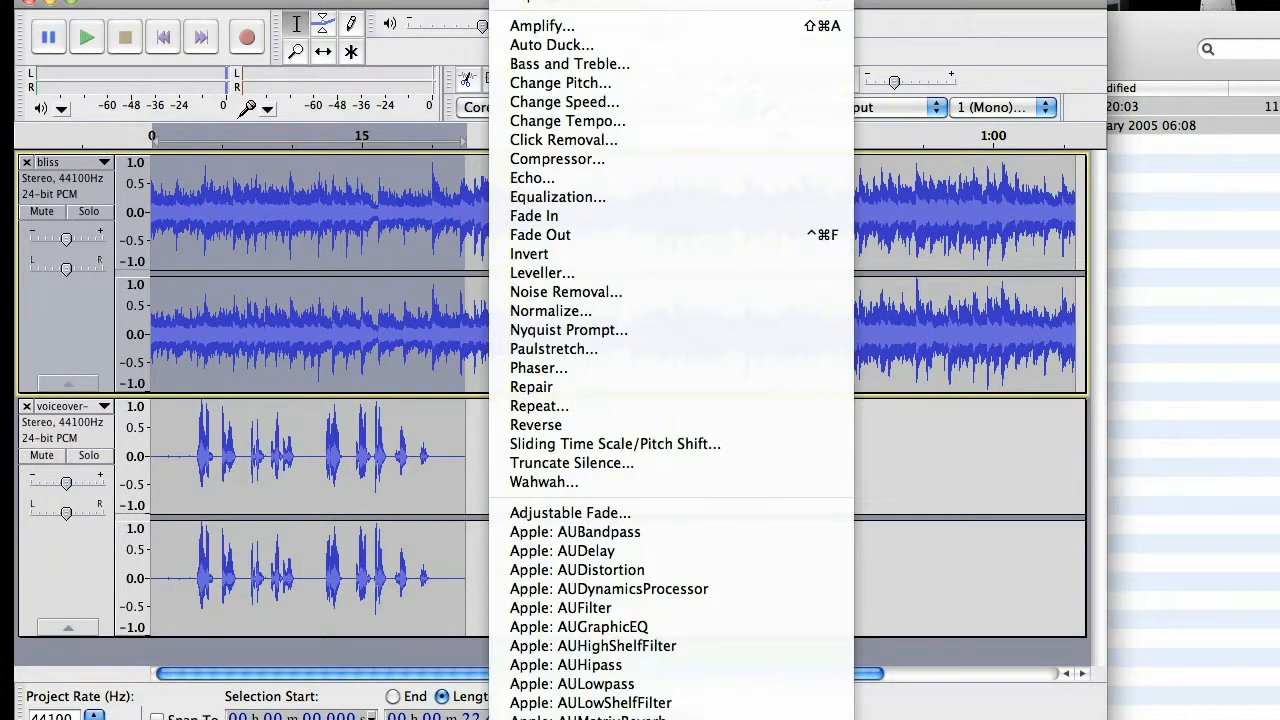
{"action": "left_click", "coordinate": [553, 42]}
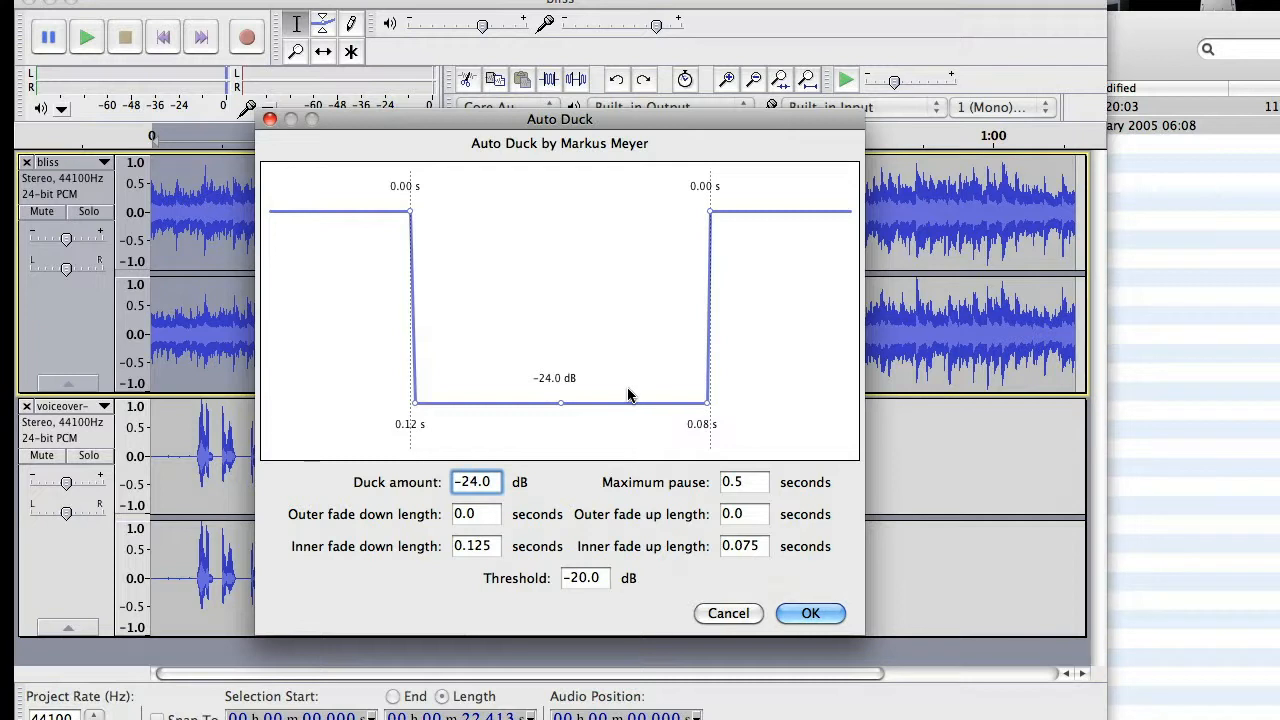
{"action": "left_click_drag", "start_coordinate": [410, 212], "coordinate": [380, 212]}
{"action": "left_click_drag", "start_coordinate": [417, 405], "coordinate": [434, 403]}
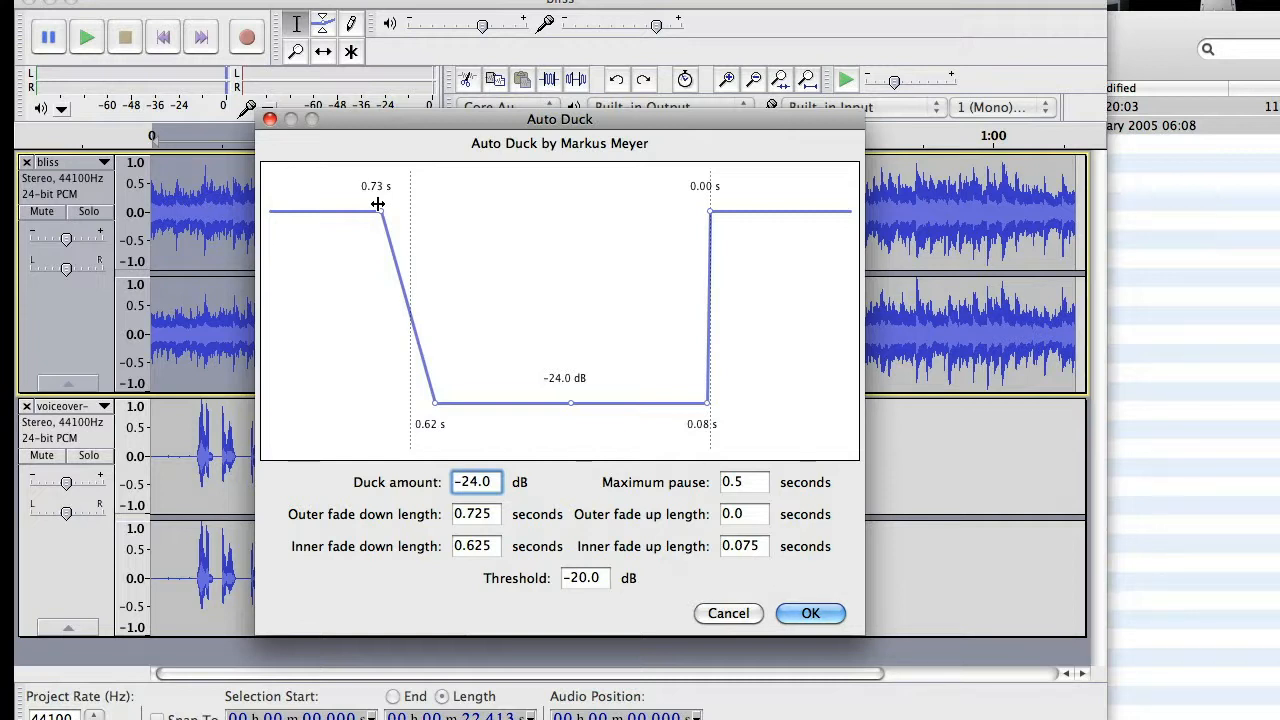
{"action": "left_click_drag", "start_coordinate": [433, 402], "coordinate": [443, 402]}
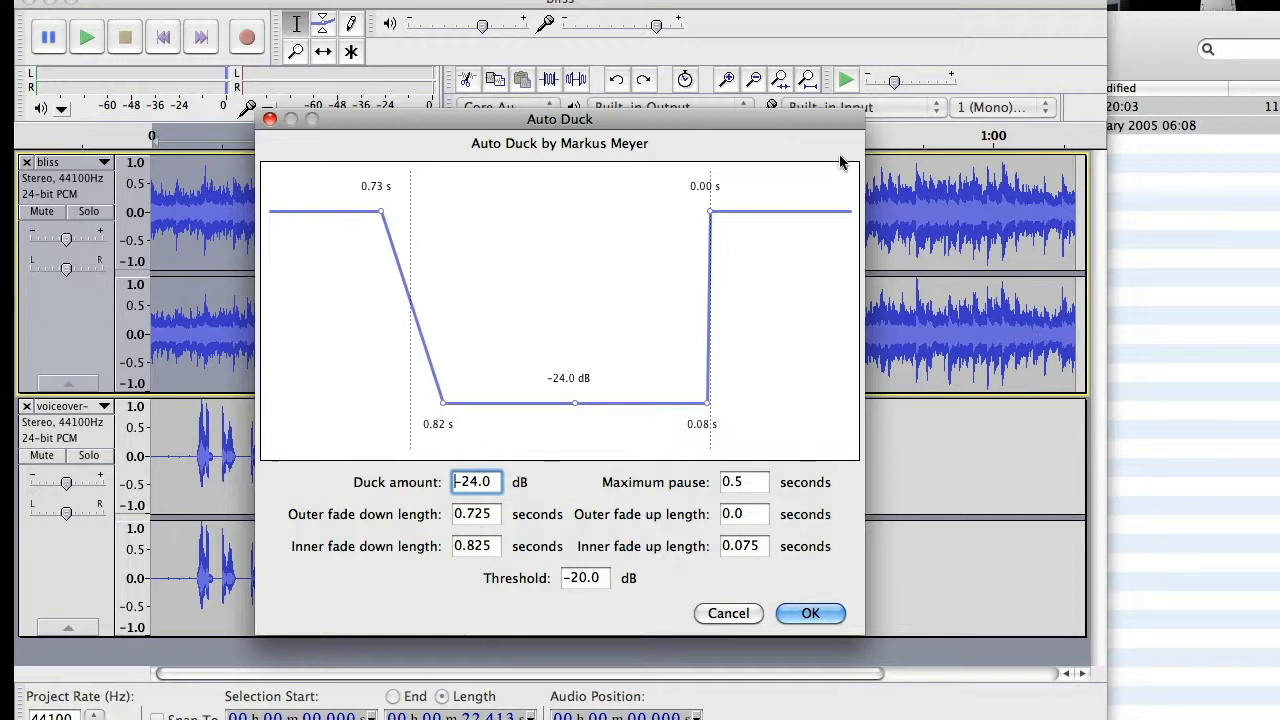
Set the outer fade up to 0.8 seconds, inner fade up to 0.3 seconds and duck amount to -11.25 dB, and apply Auto Duck
{"action": "left_click_drag", "start_coordinate": [711, 210], "coordinate": [742, 210]}
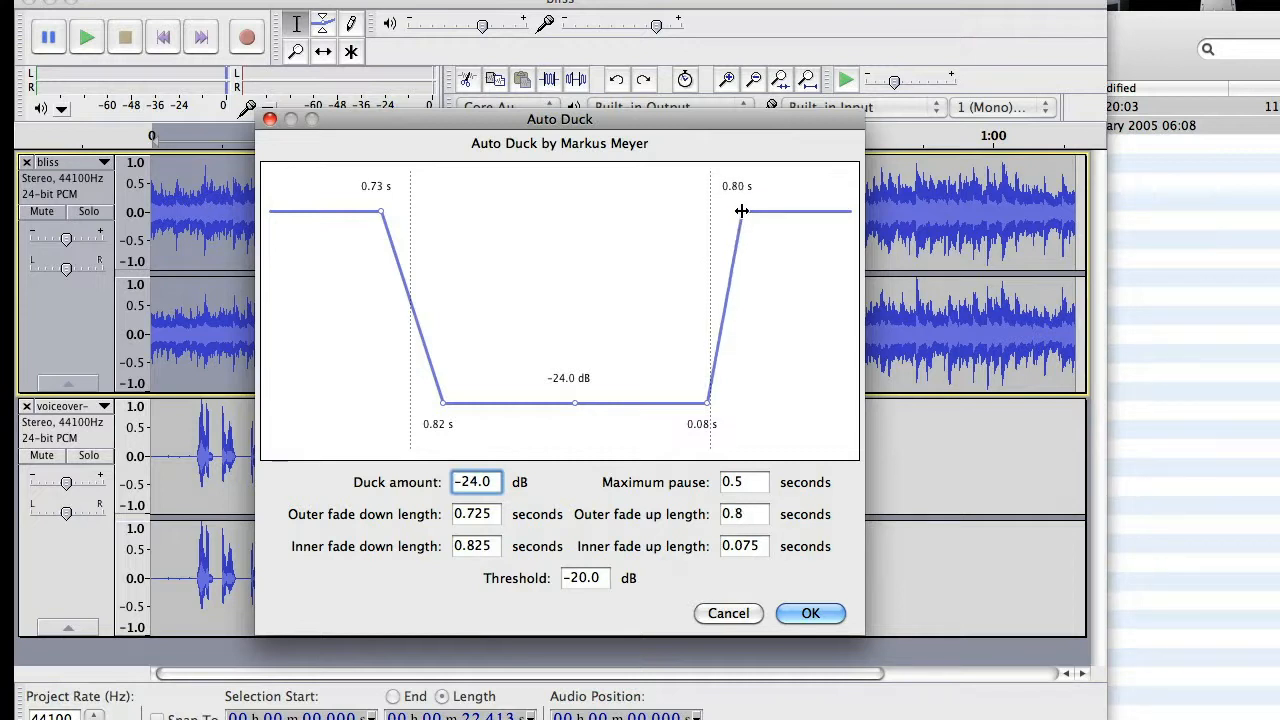
{"action": "left_click_drag", "start_coordinate": [707, 403], "coordinate": [697, 402]}
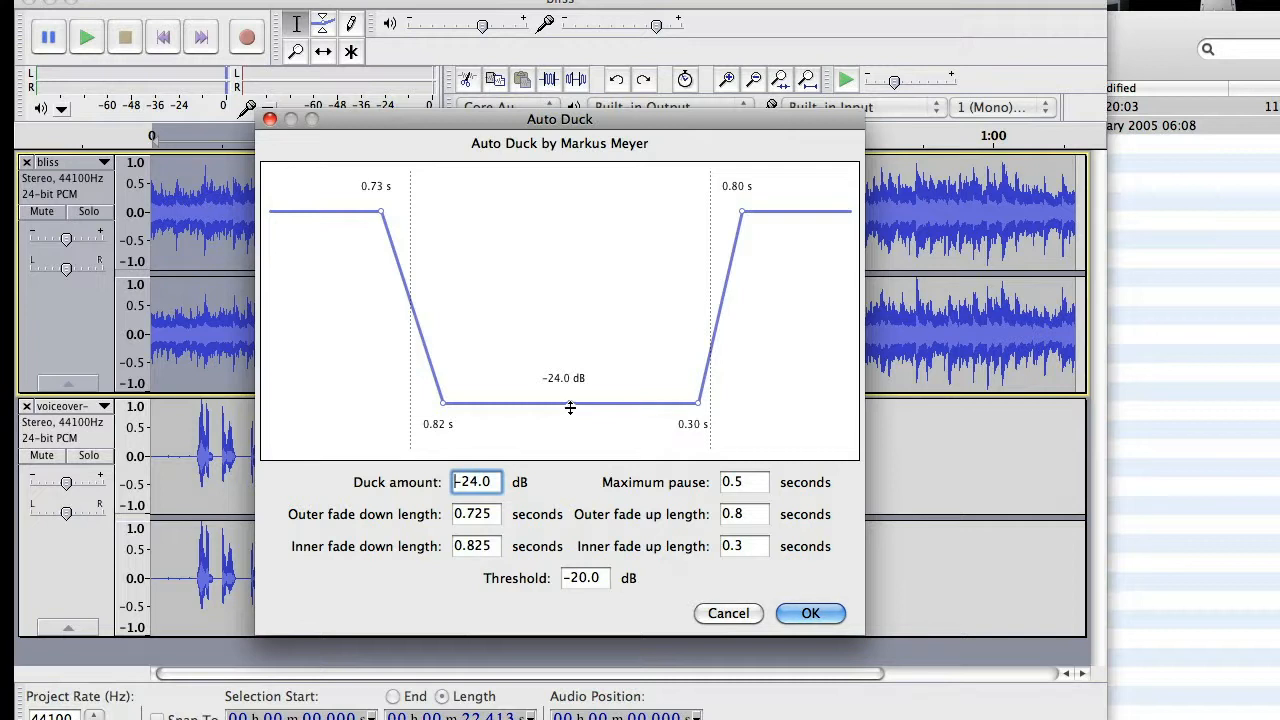
{"action": "left_click_drag", "start_coordinate": [570, 409], "coordinate": [550, 307]}
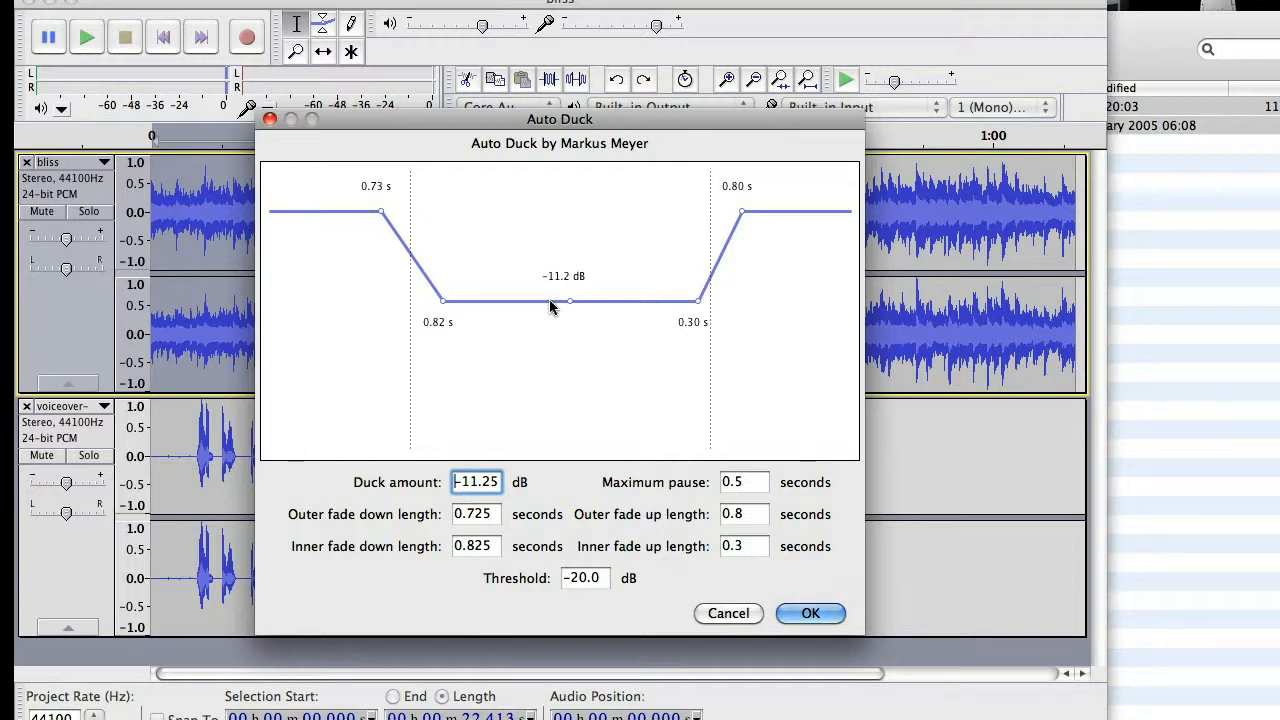
{"action": "left_click", "coordinate": [805, 614]}
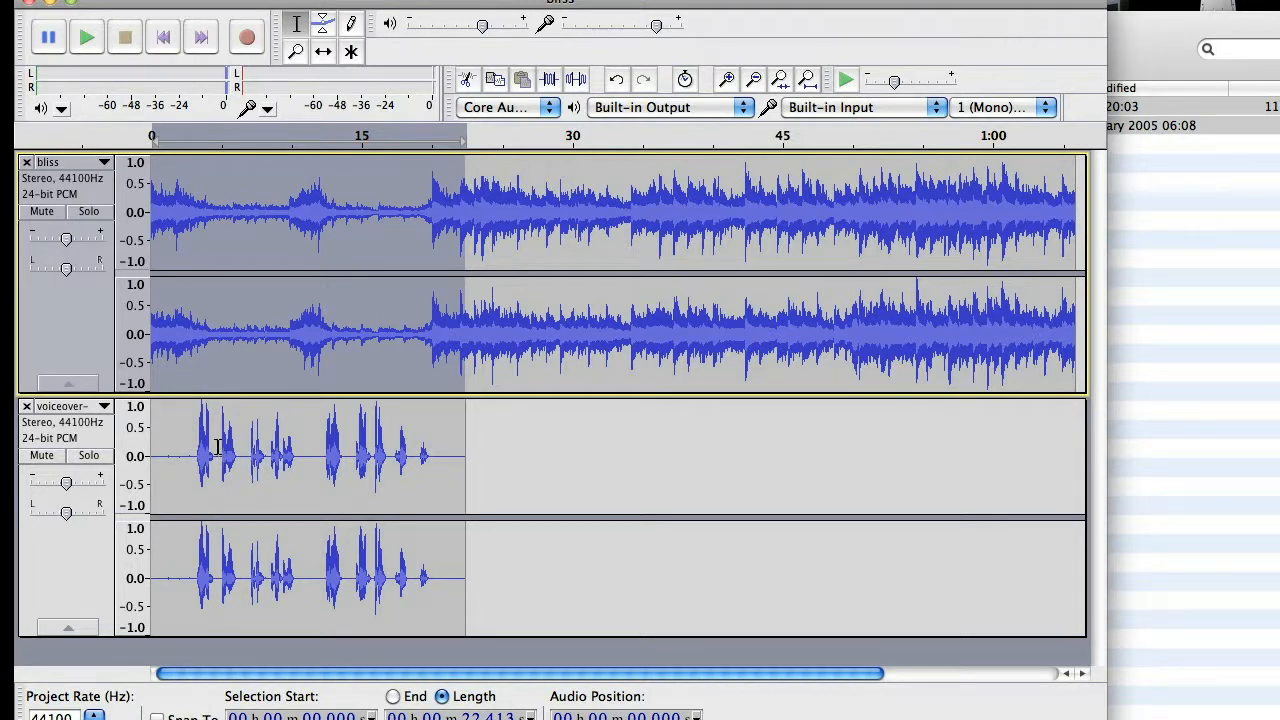
Play the ducked music together with the voiceover from about 1.8 seconds to check the fades
{"action": "key", "text": "super+1"}
{"action": "key", "text": "super+1"}
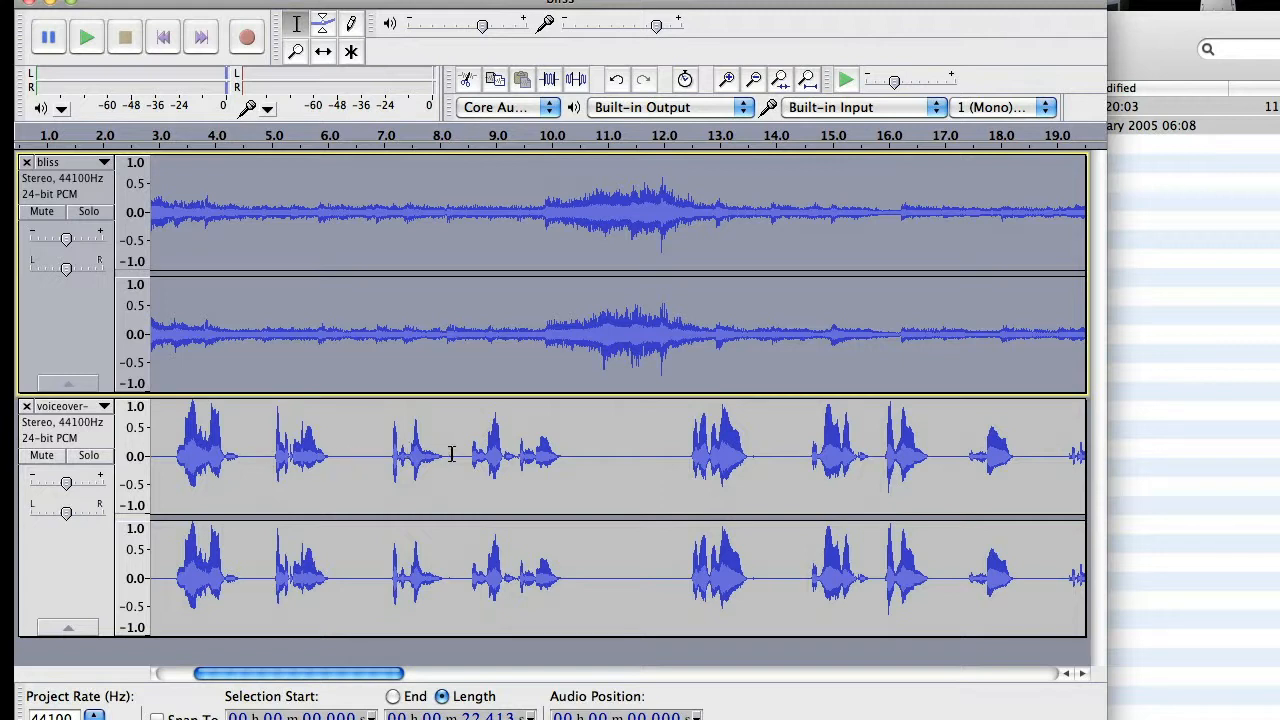
{"action": "left_click_drag", "start_coordinate": [298, 670], "coordinate": [251, 667]}
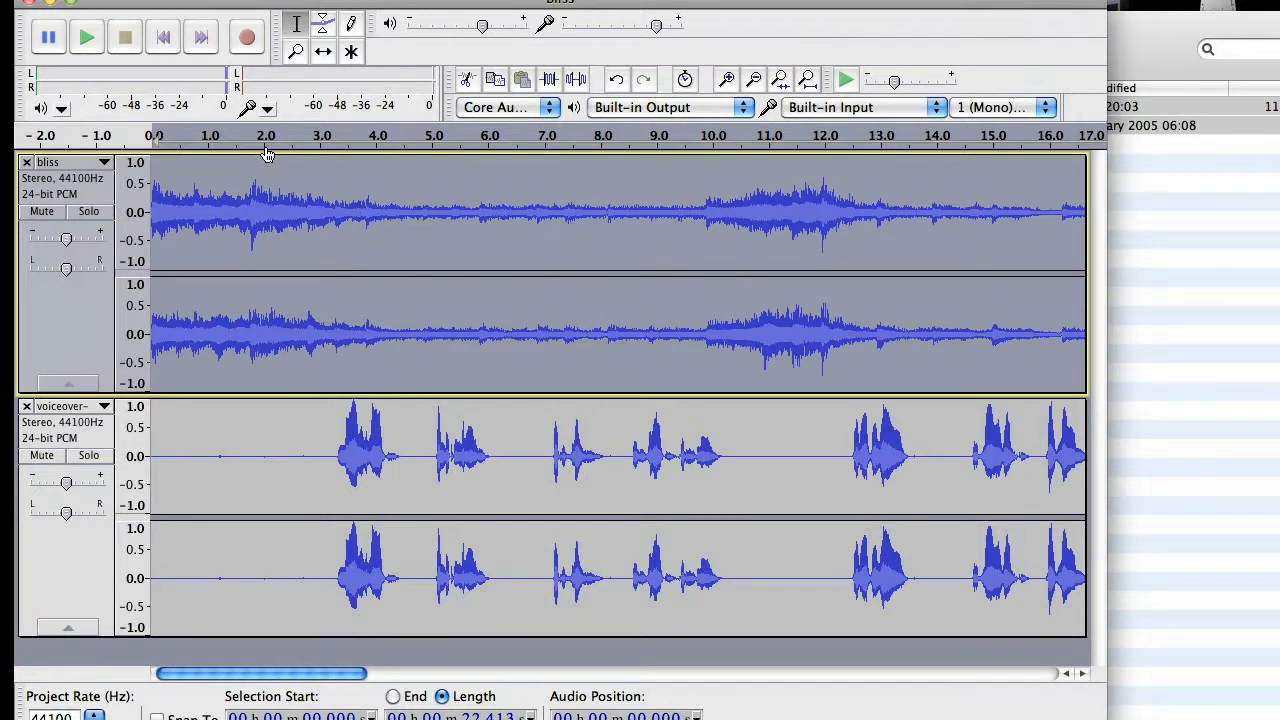
{"action": "left_click", "coordinate": [252, 190]}
{"action": "key", "text": "space"}
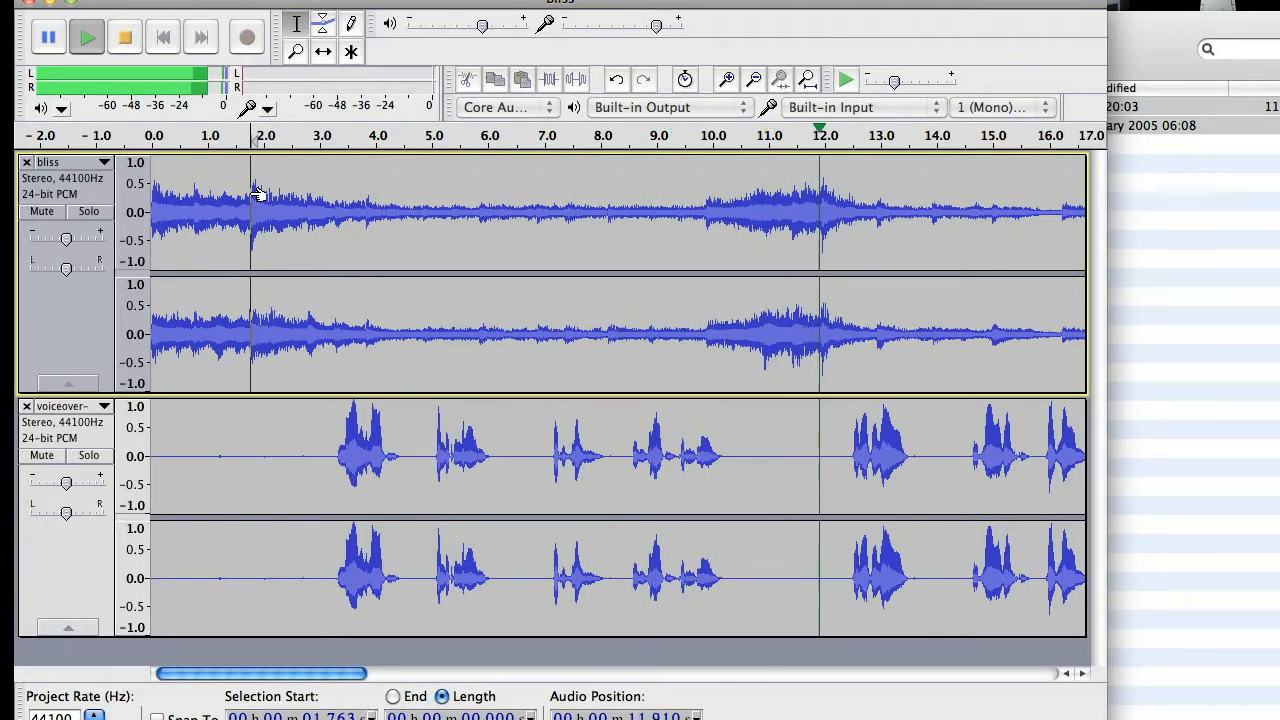
{"action": "key", "text": "super+3"}
{"action": "key", "text": "super+3"}
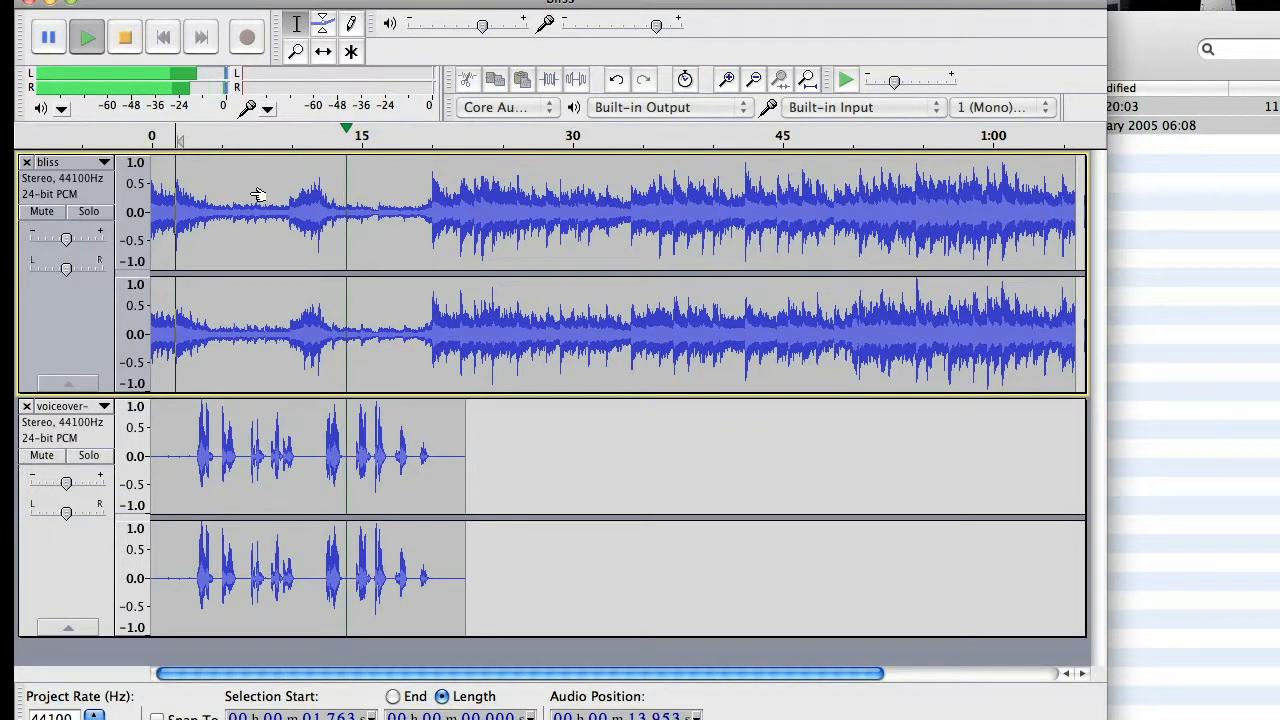
{"action": "key", "text": "super+1"}
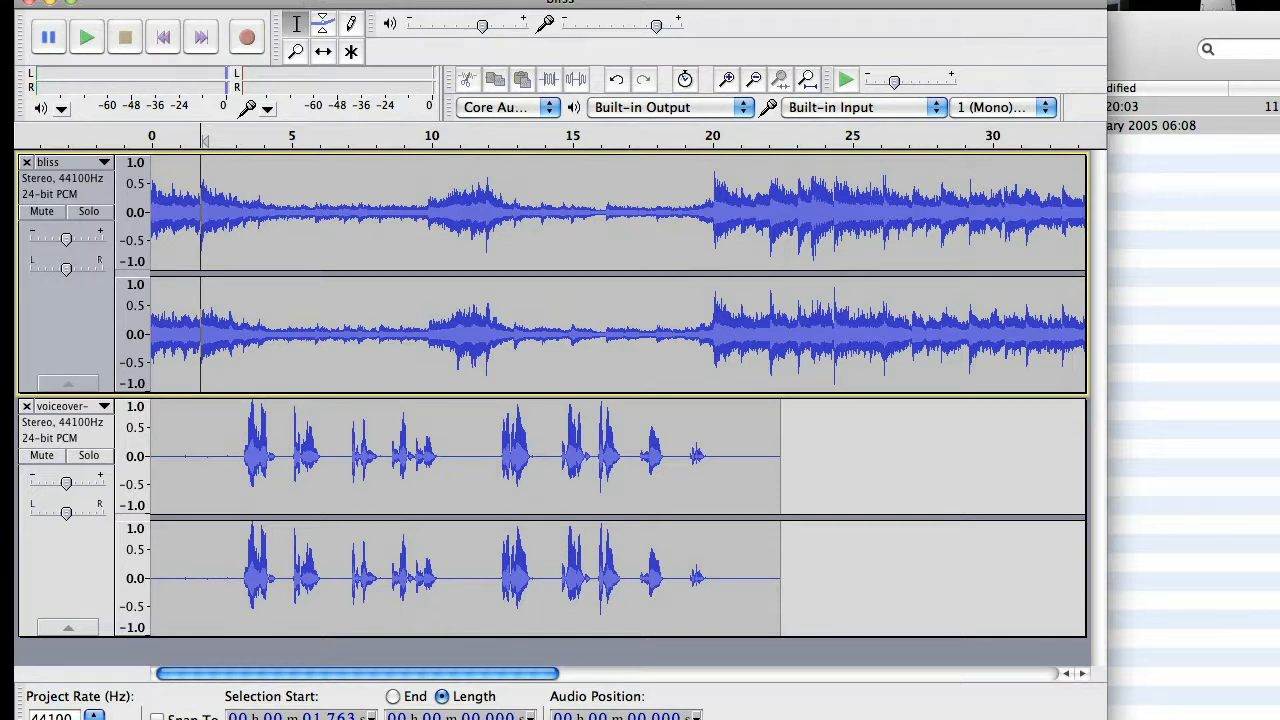
{"action": "left_click", "coordinate": [518, 0]}
{"action": "left_click", "coordinate": [556, 45]}
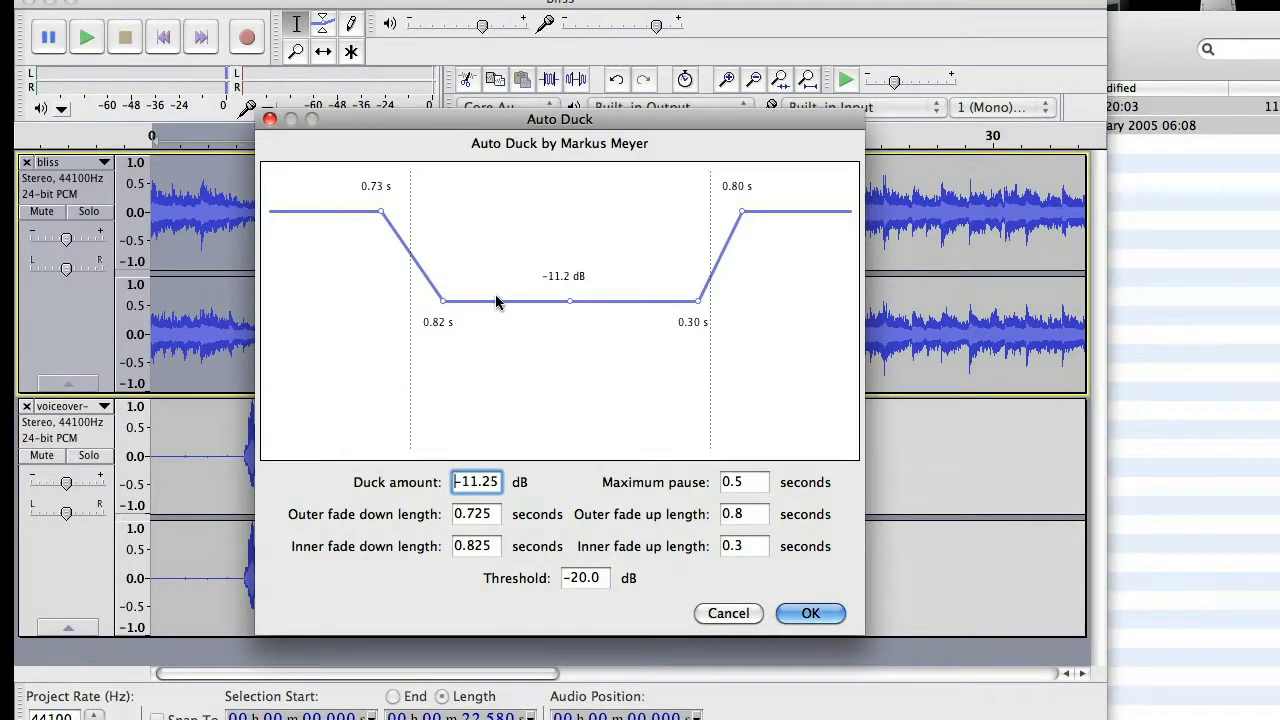
{"action": "mouse_move", "coordinate": [570, 297]}
{"action": "left_mouse_down"}
{"action": "mouse_move", "coordinate": [574, 349]}
{"action": "mouse_move", "coordinate": [551, 249]}
{"action": "mouse_move", "coordinate": [550, 264]}
{"action": "mouse_move", "coordinate": [565, 260]}
{"action": "mouse_move", "coordinate": [566, 302]}
{"action": "left_mouse_up"}
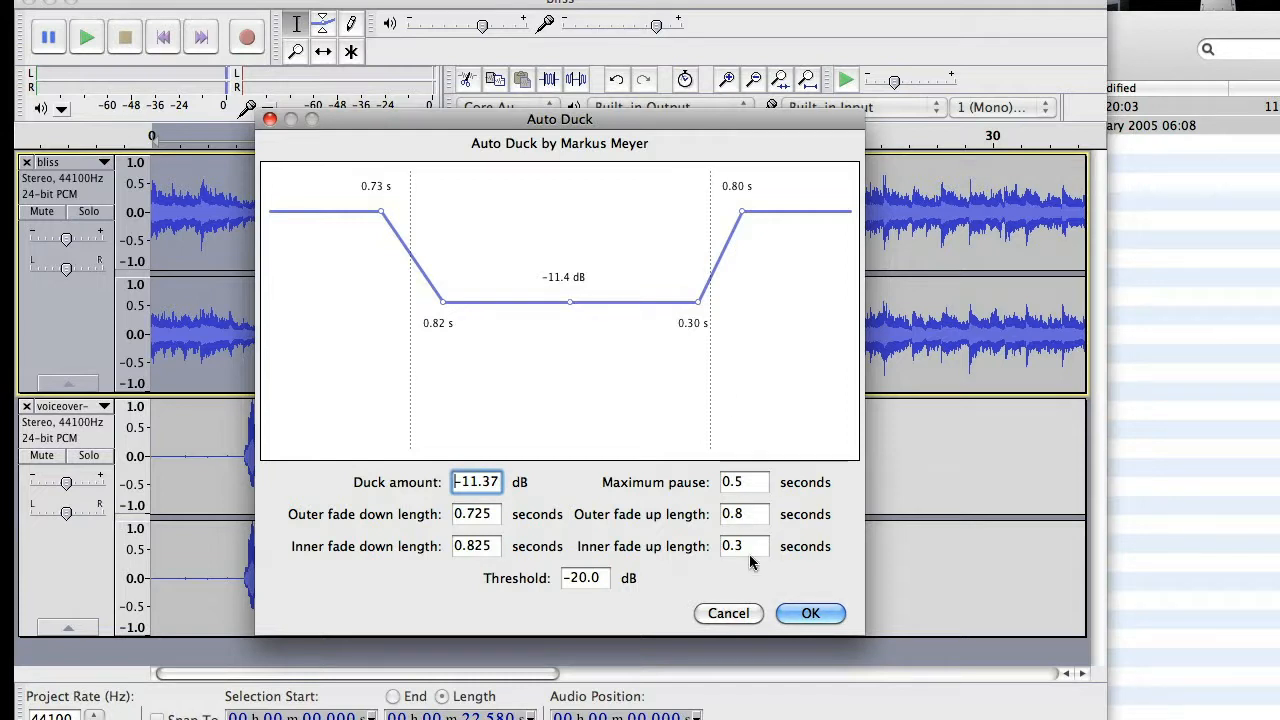
{"action": "left_click", "coordinate": [728, 613]}
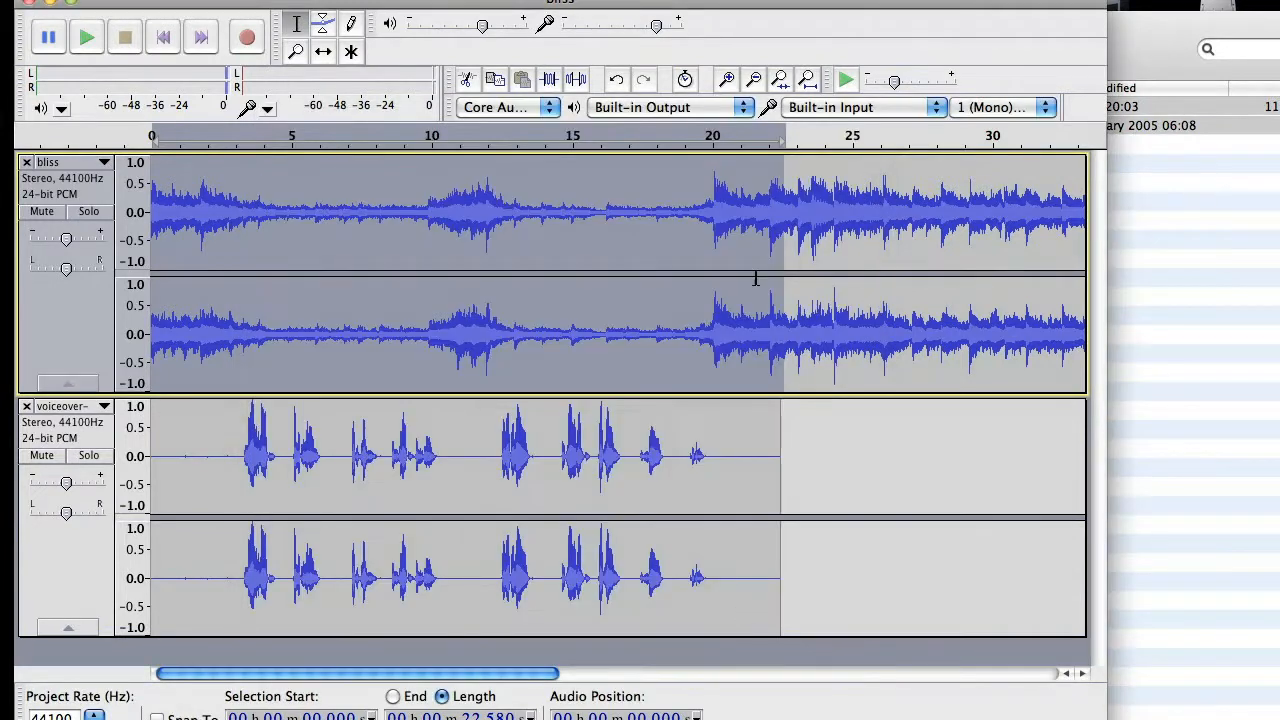
{"action": "left_click", "coordinate": [766, 252]}
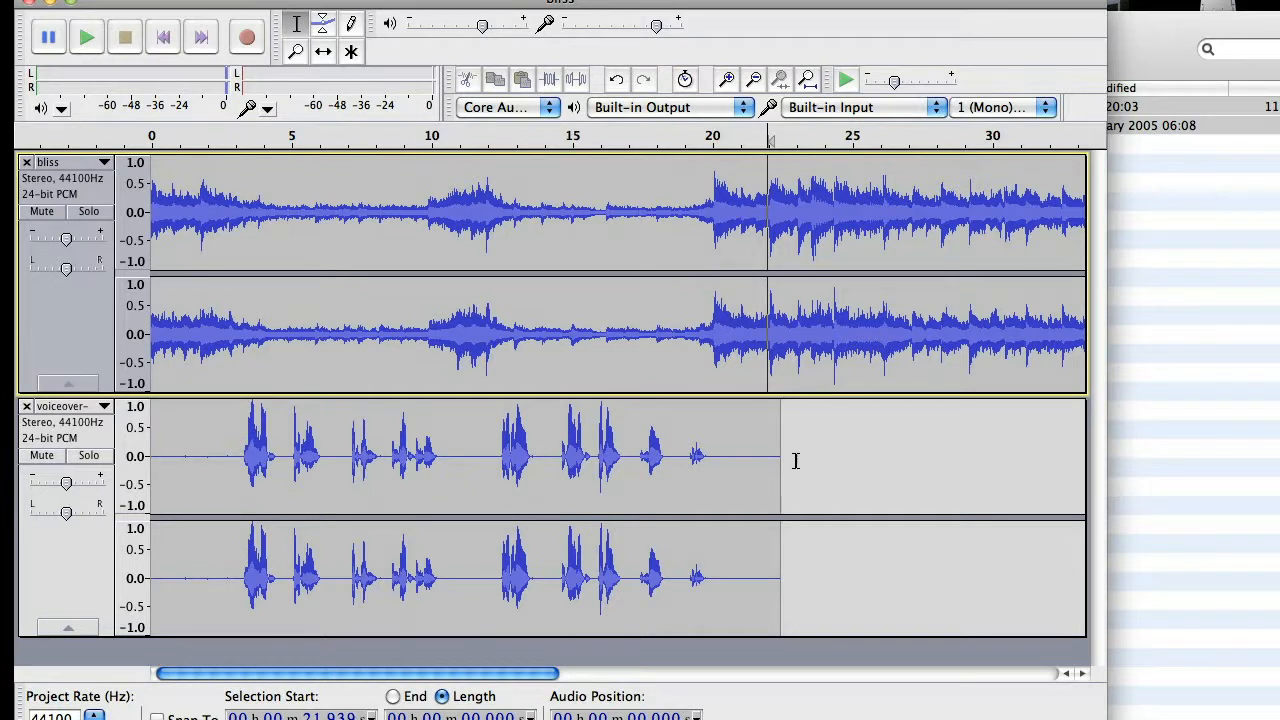
{"action": "left_click_drag", "start_coordinate": [790, 463], "coordinate": [189, 268]}
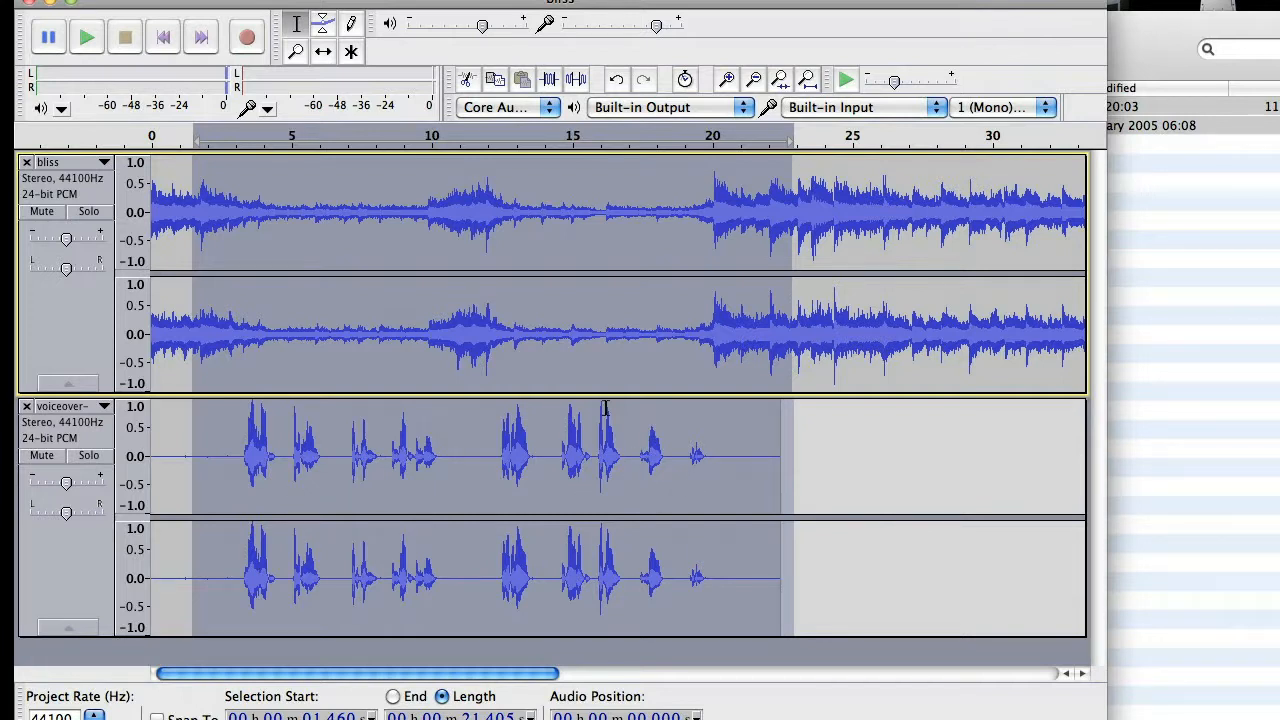
{"action": "left_click", "coordinate": [566, 307]}
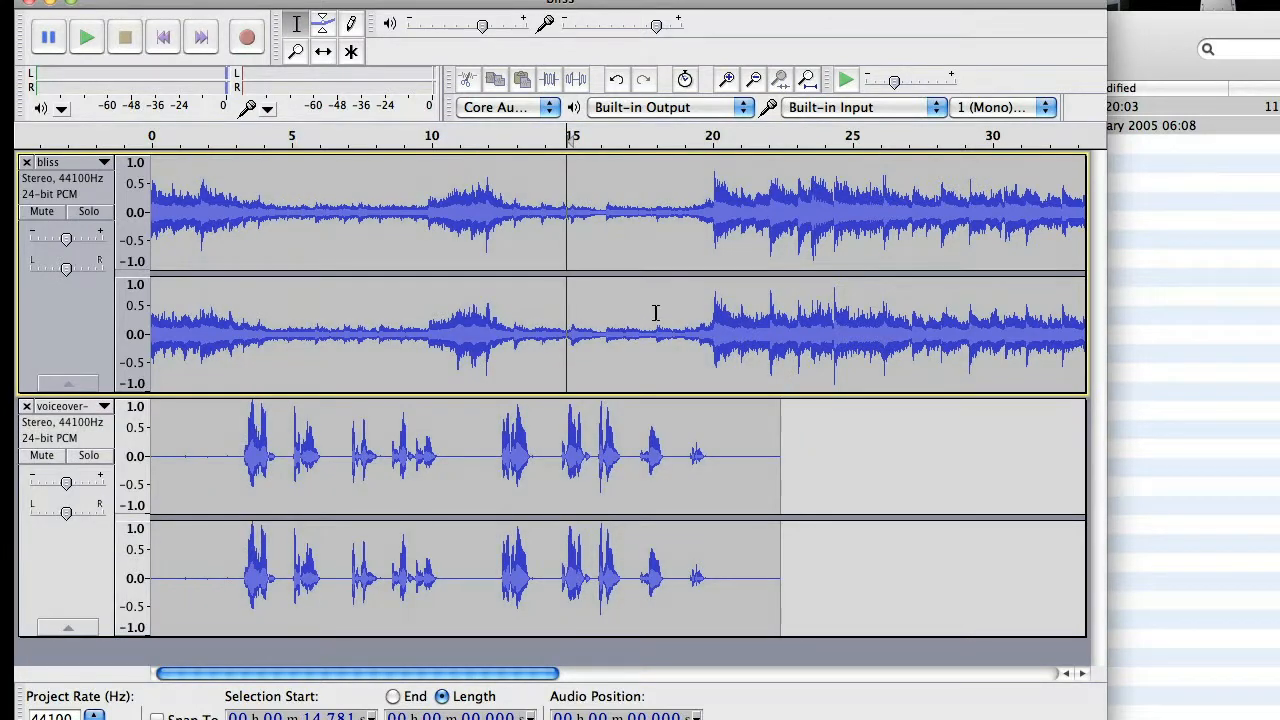
{"action": "left_click", "coordinate": [685, 252]}
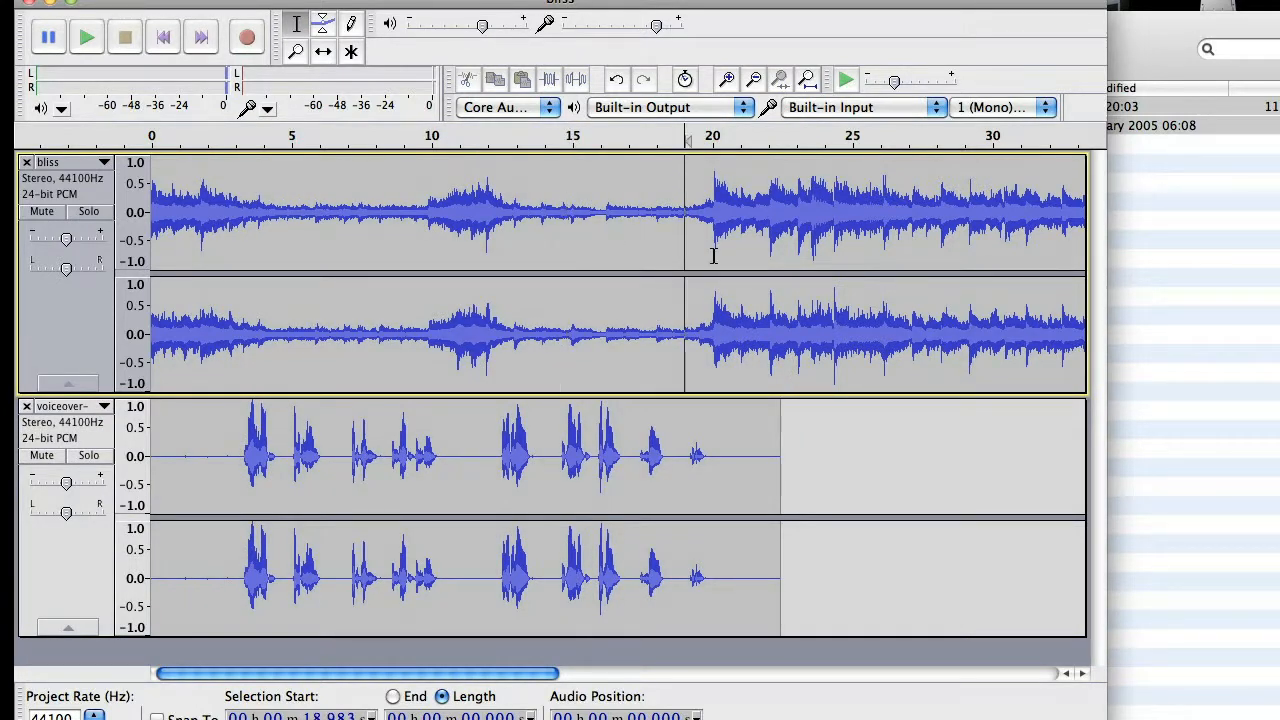
{"action": "left_click", "coordinate": [819, 287]}
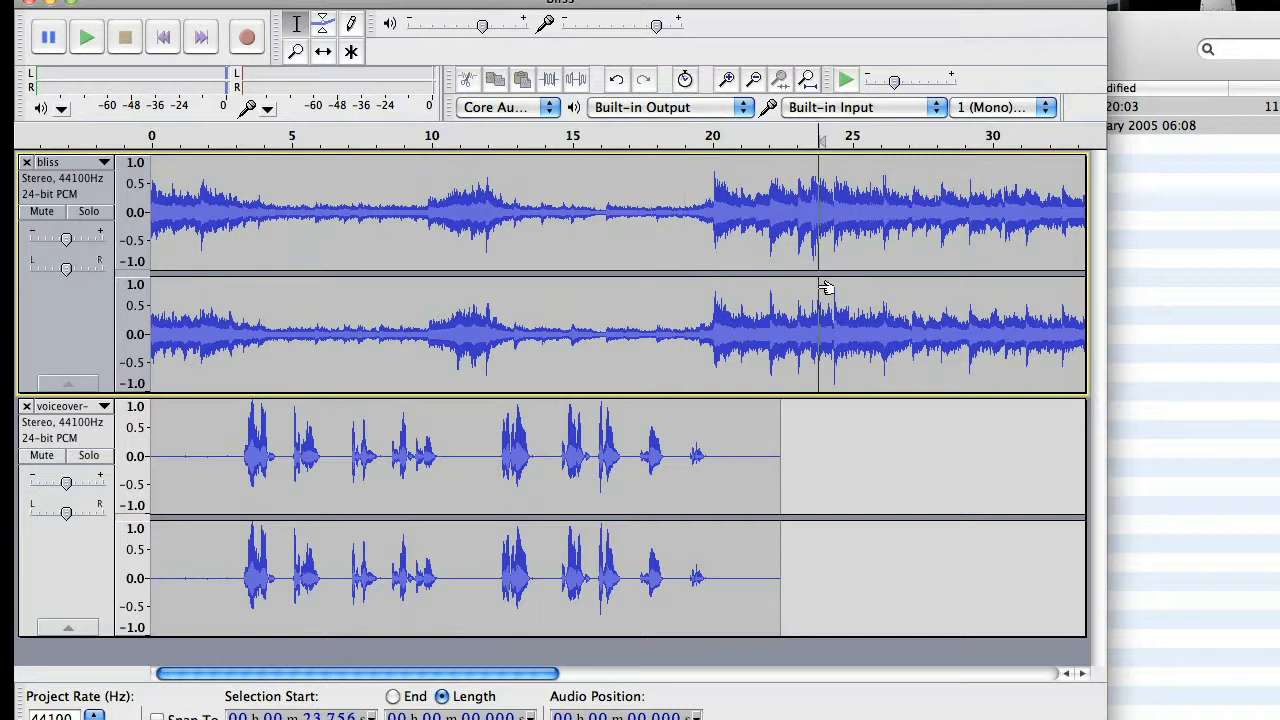